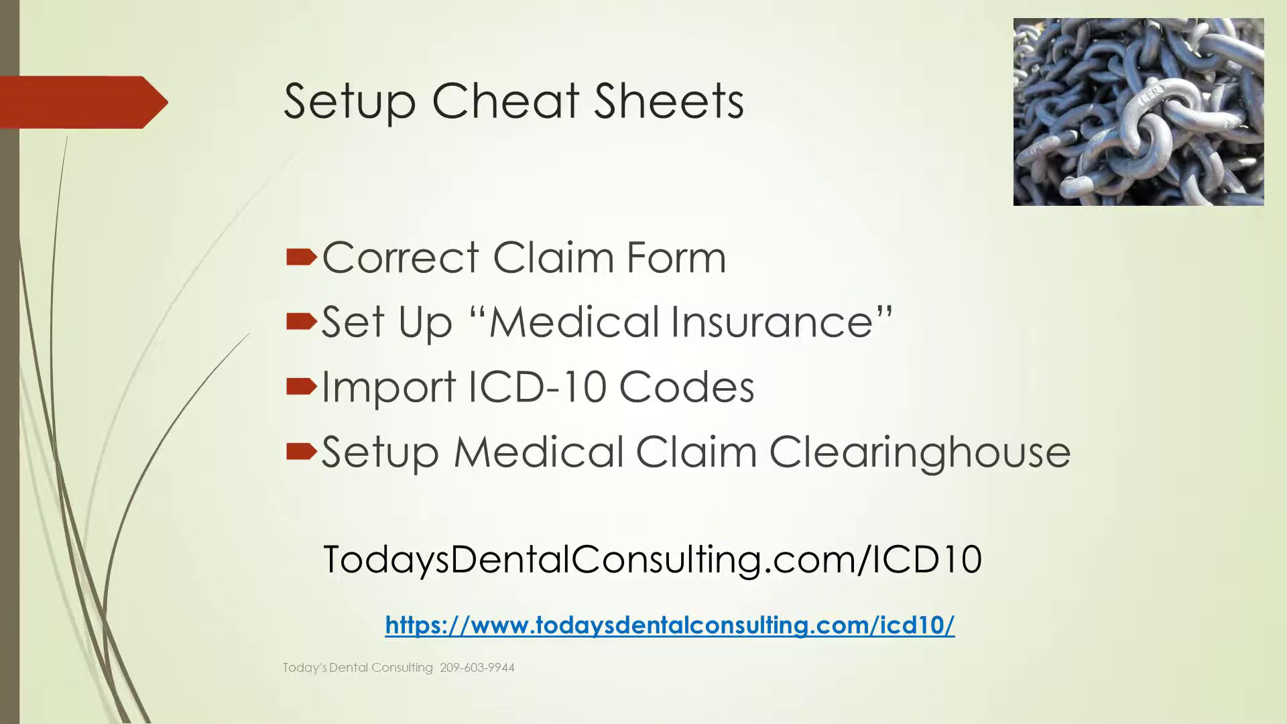
Advance the presentation to the Setup Cheat Sheets slide.
key("Right")
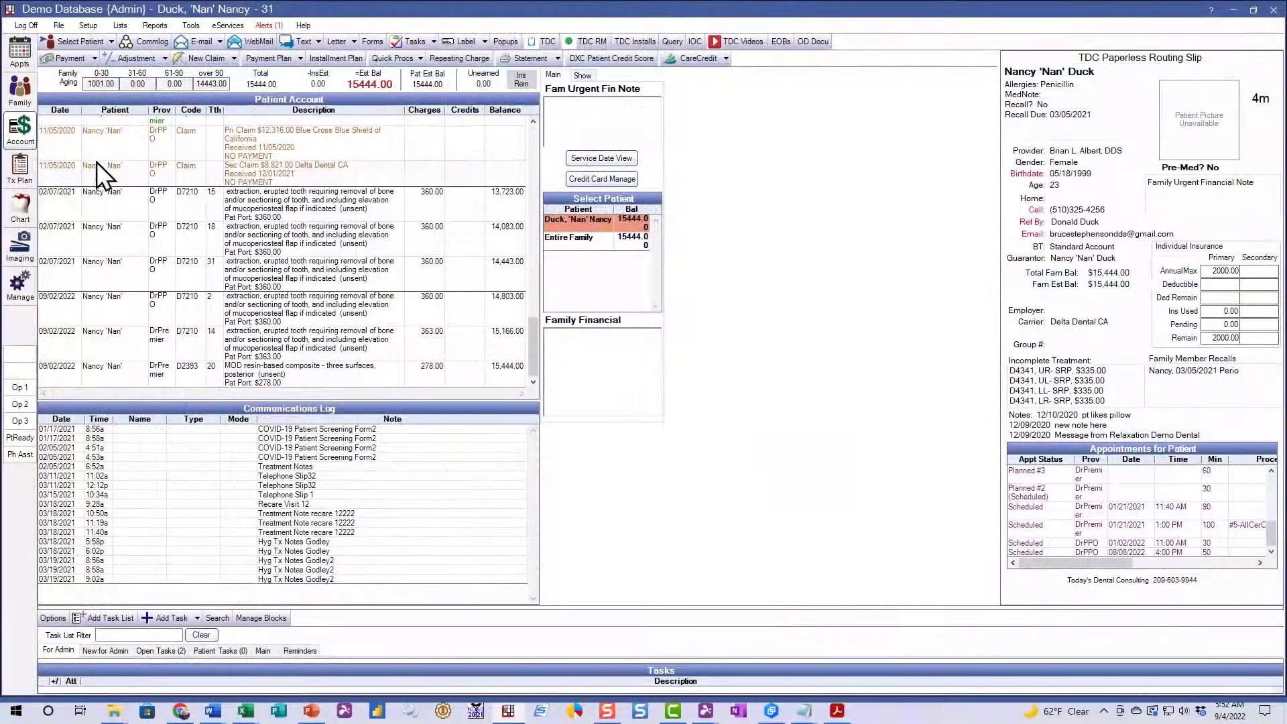
left_click(85, 27)
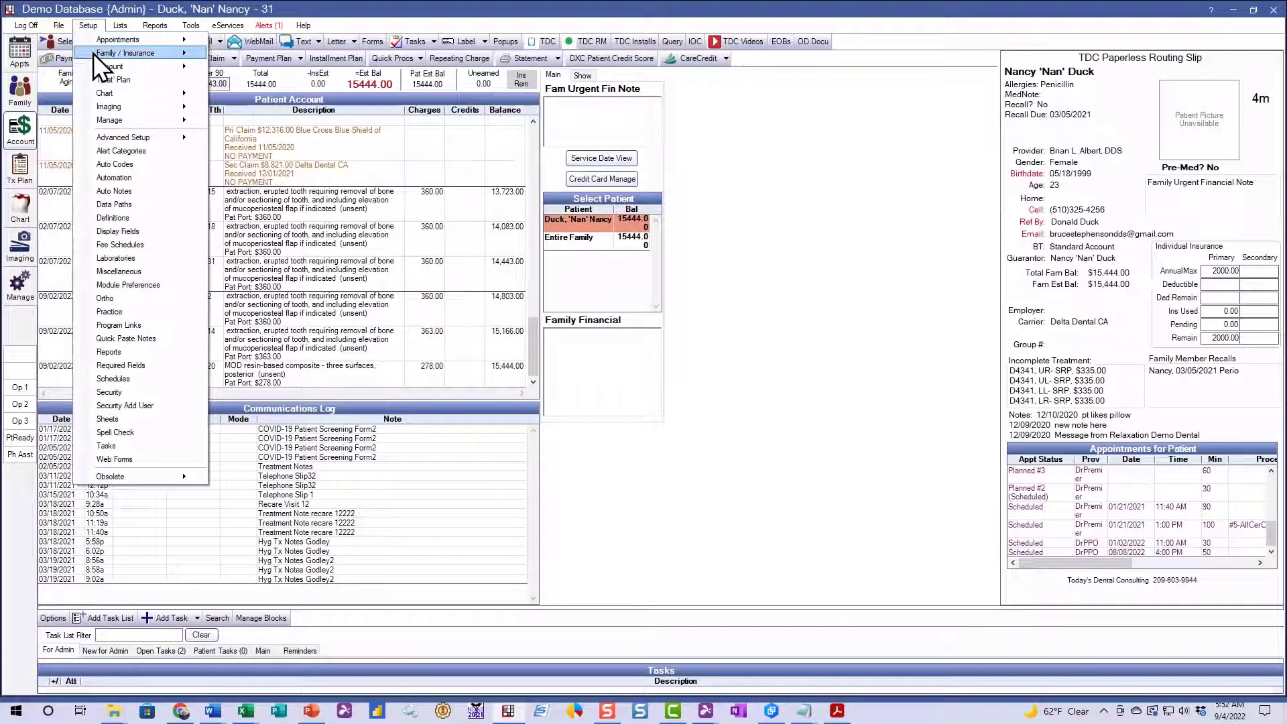
mouse_move(94, 54)
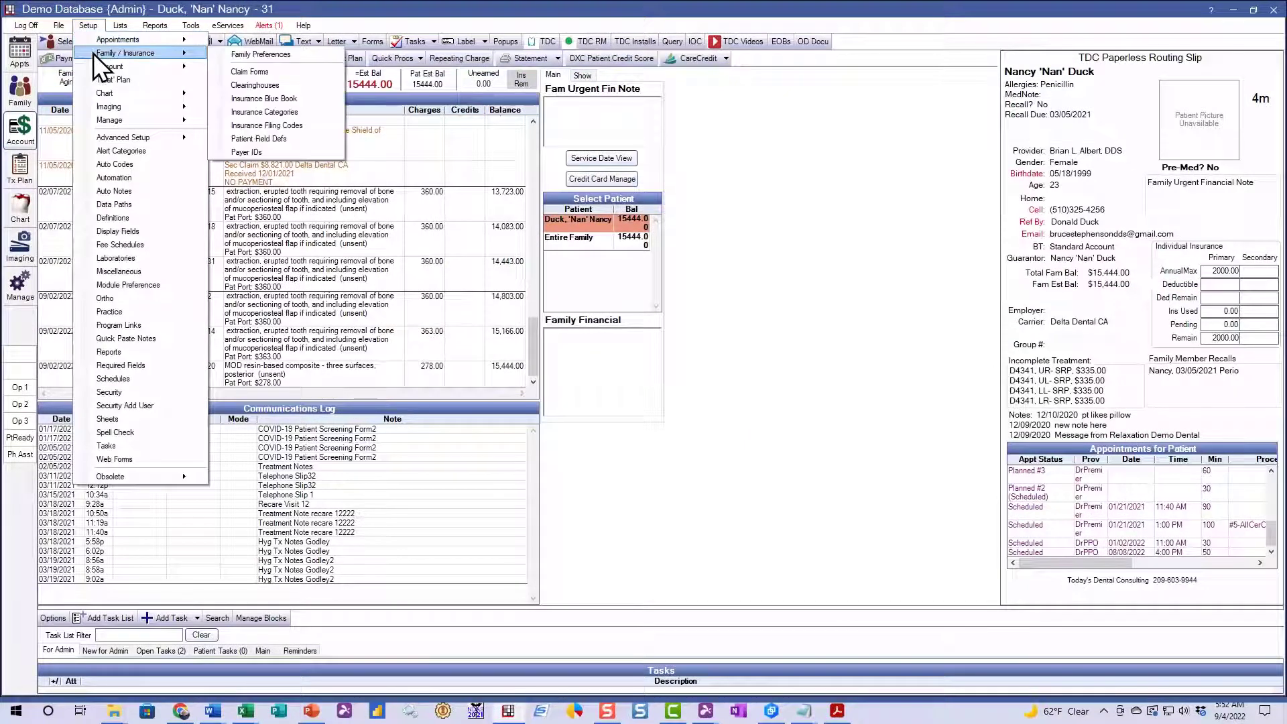
left_click(240, 74)
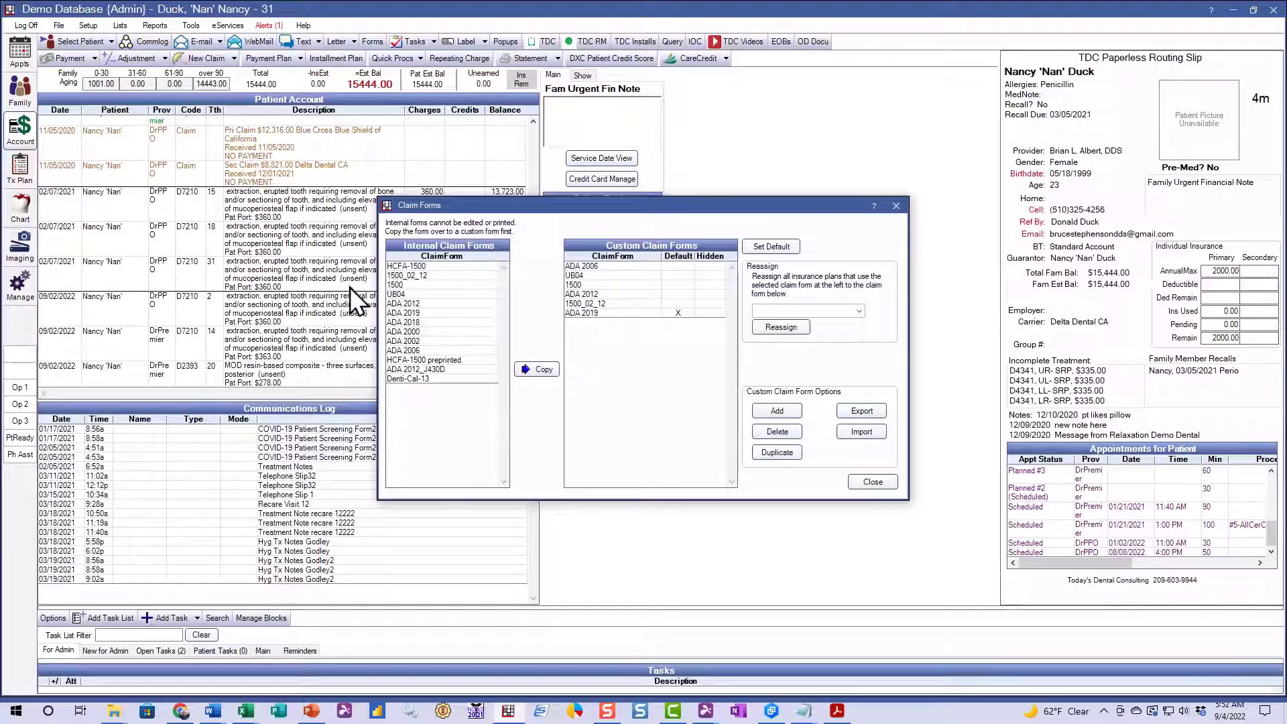
left_click(396, 313)
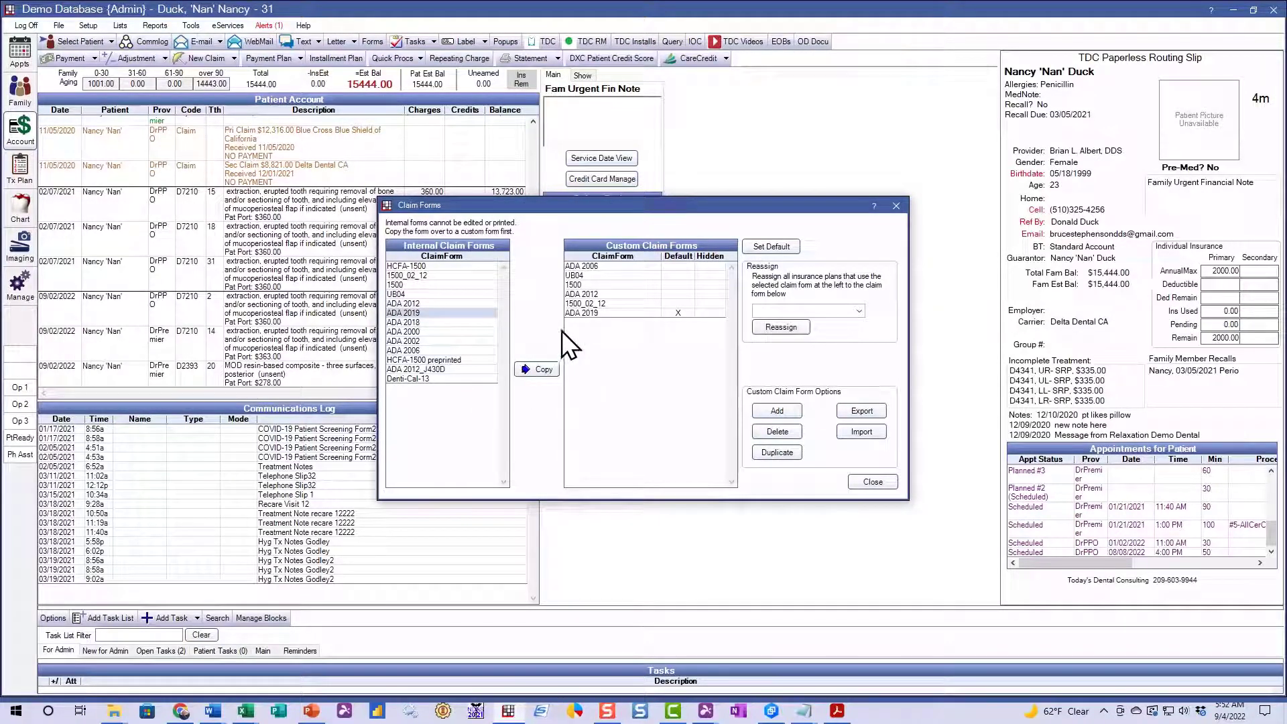
left_click(580, 317)
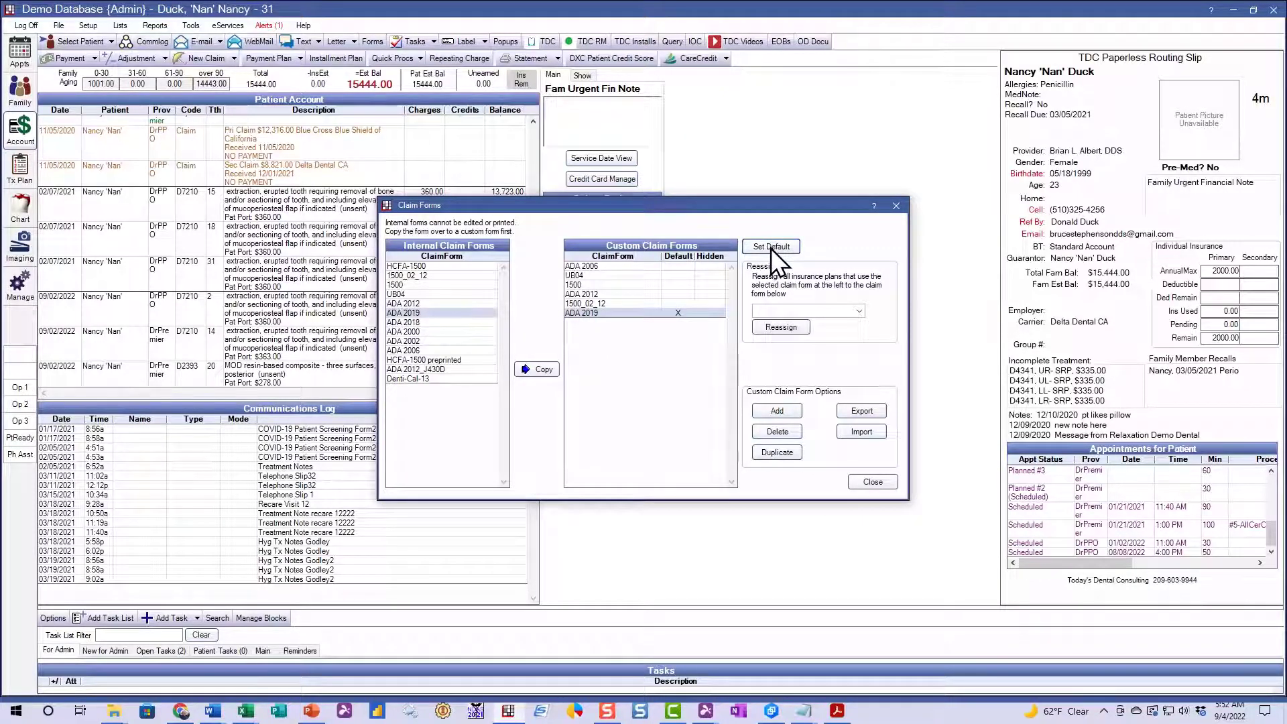
left_click(597, 267)
left_click(858, 312)
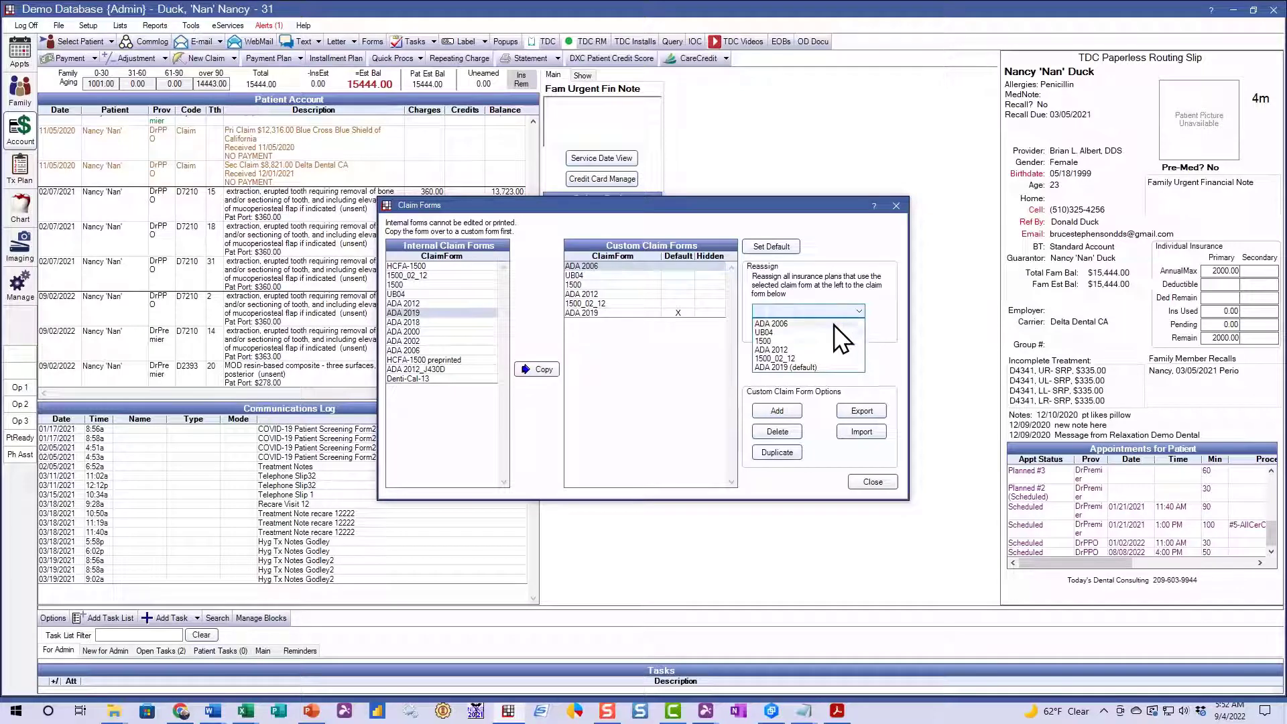
left_click(800, 368)
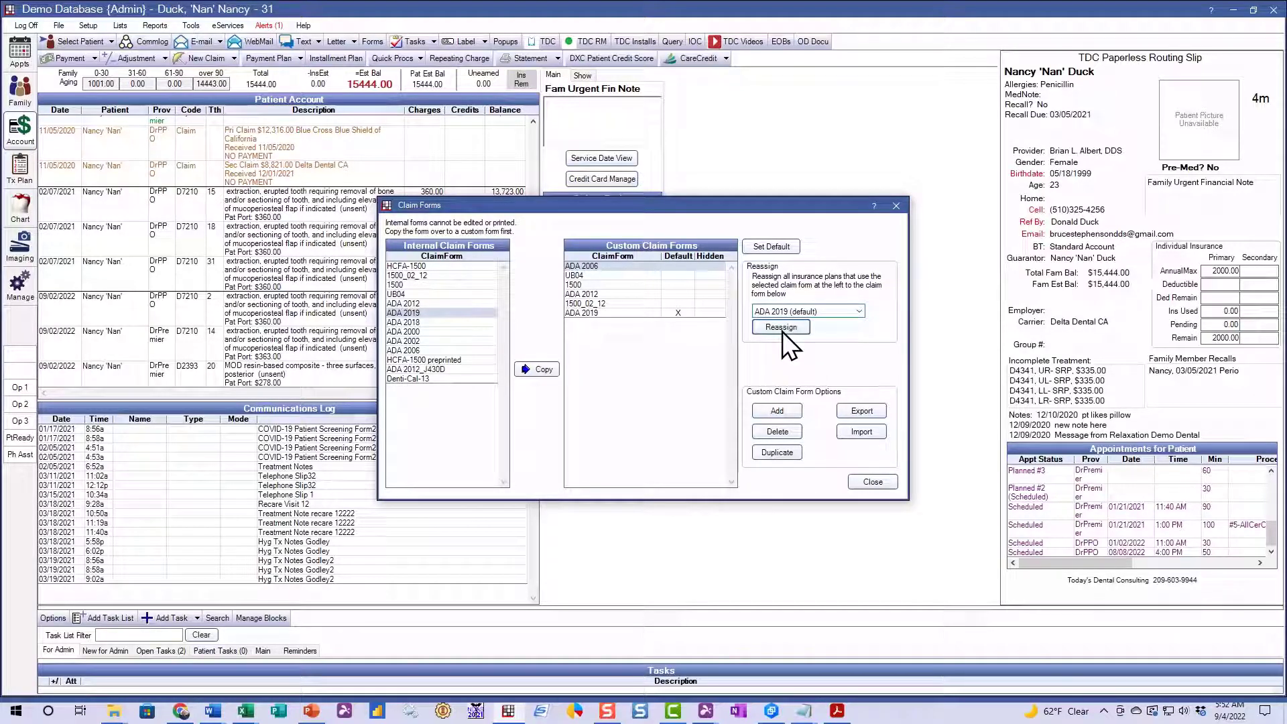
left_click(866, 481)
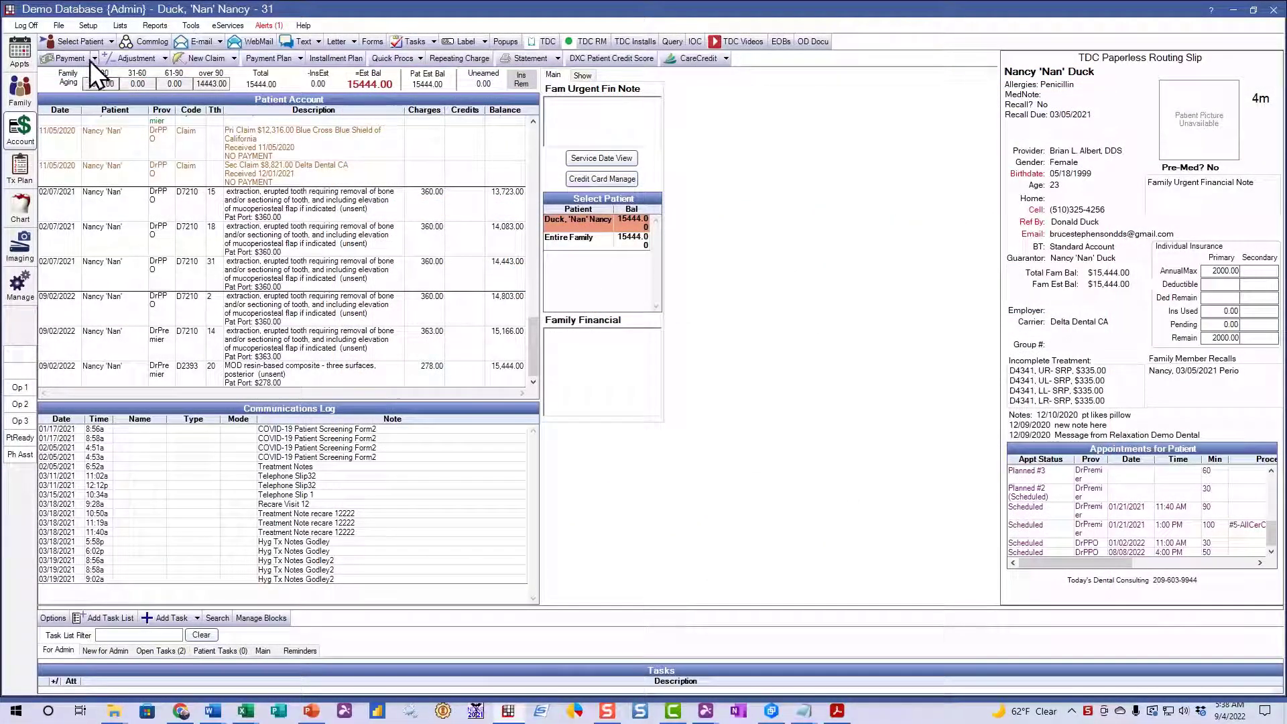
left_click(94, 28)
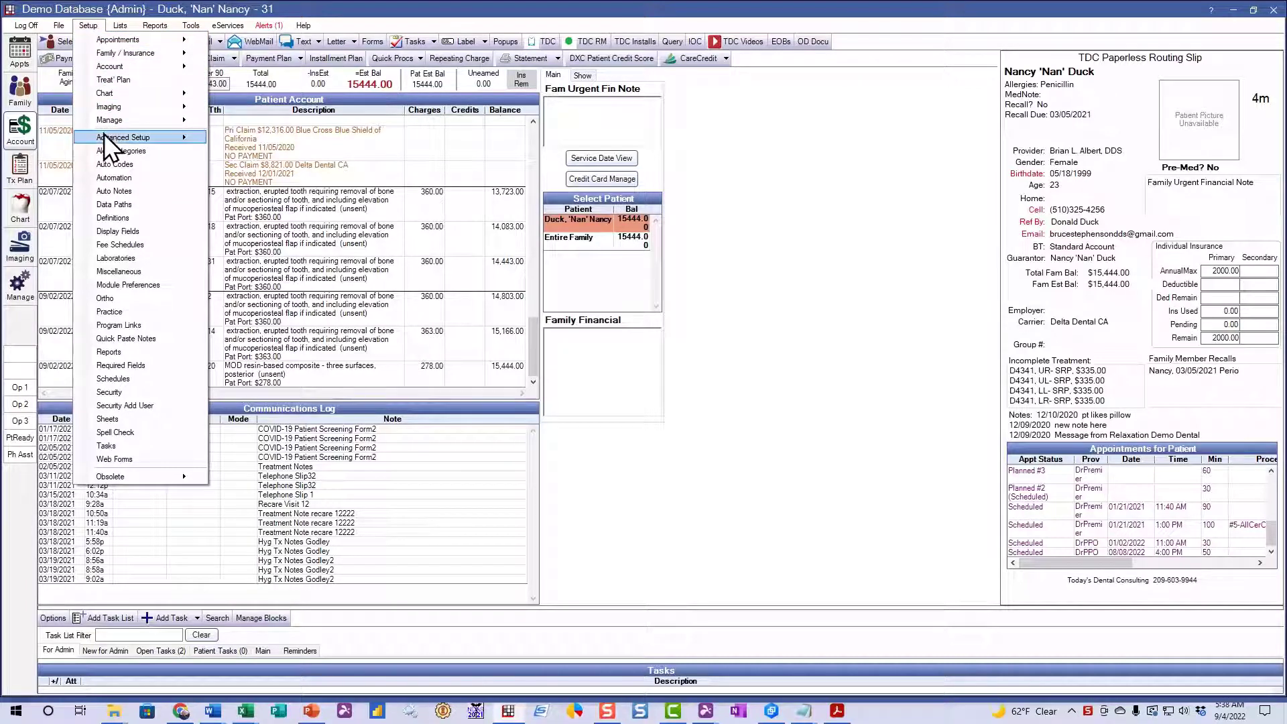
mouse_move(107, 134)
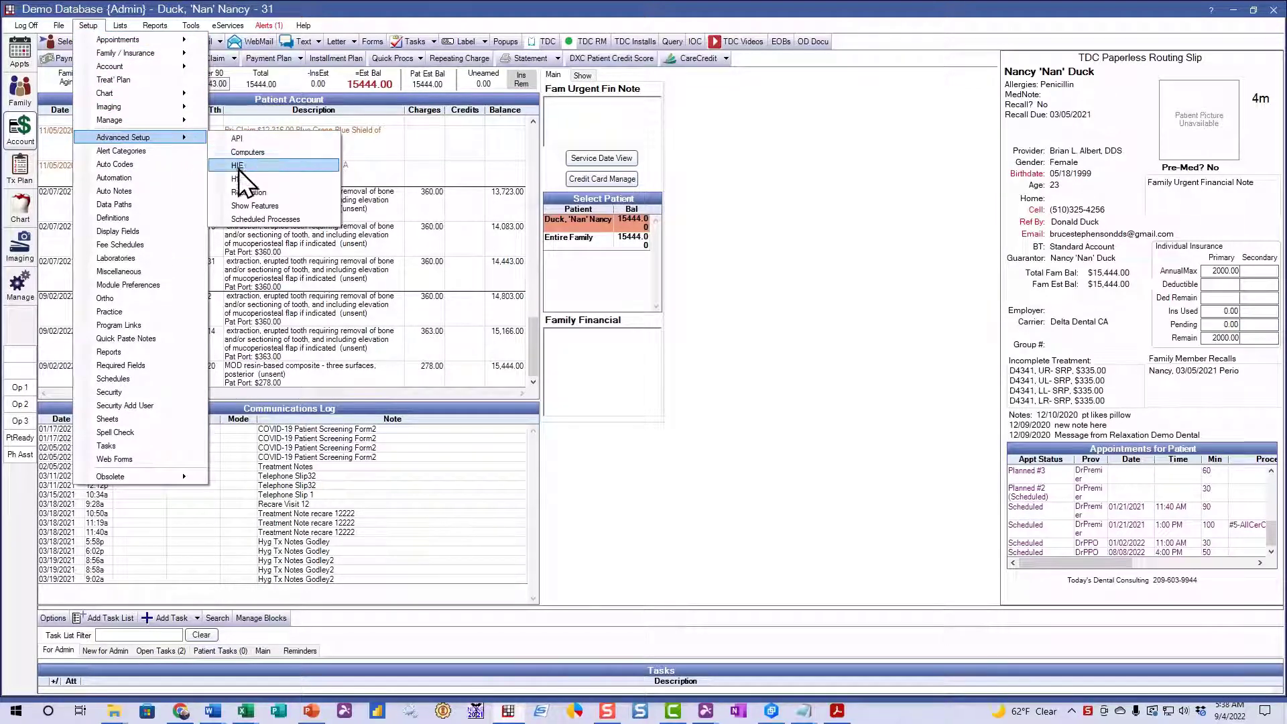
left_click(240, 206)
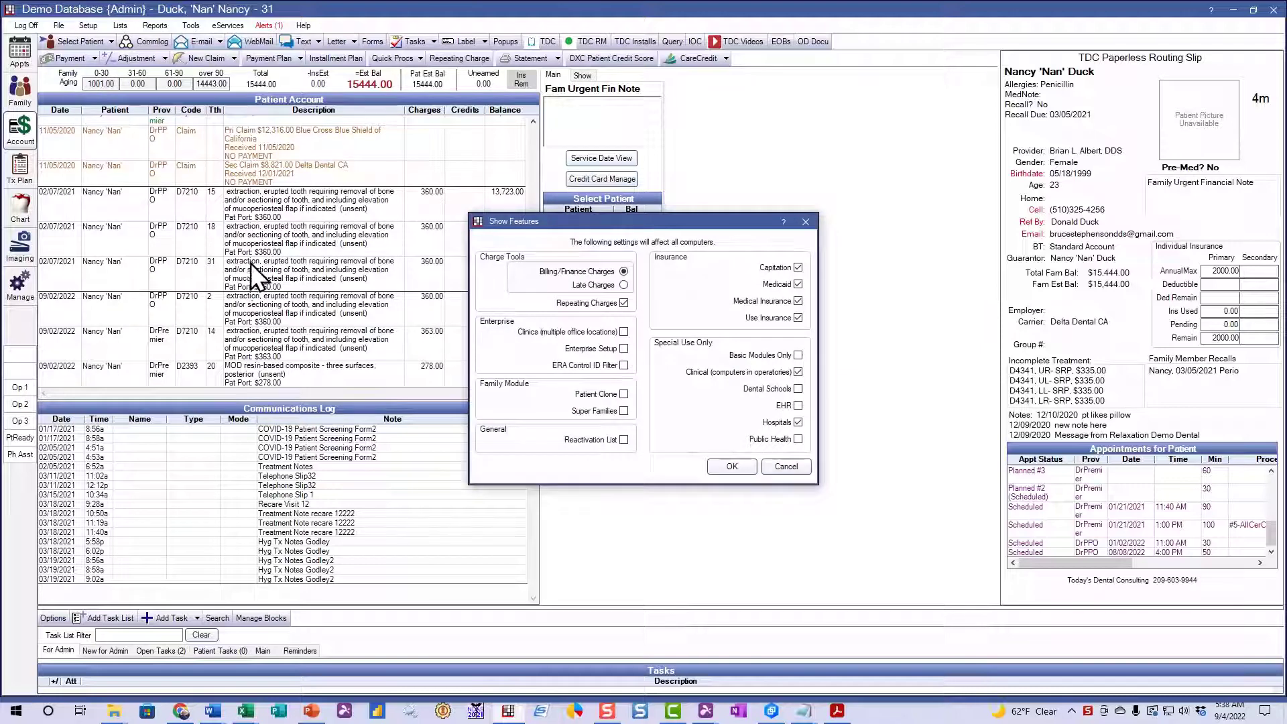
left_click(798, 301)
left_click(798, 303)
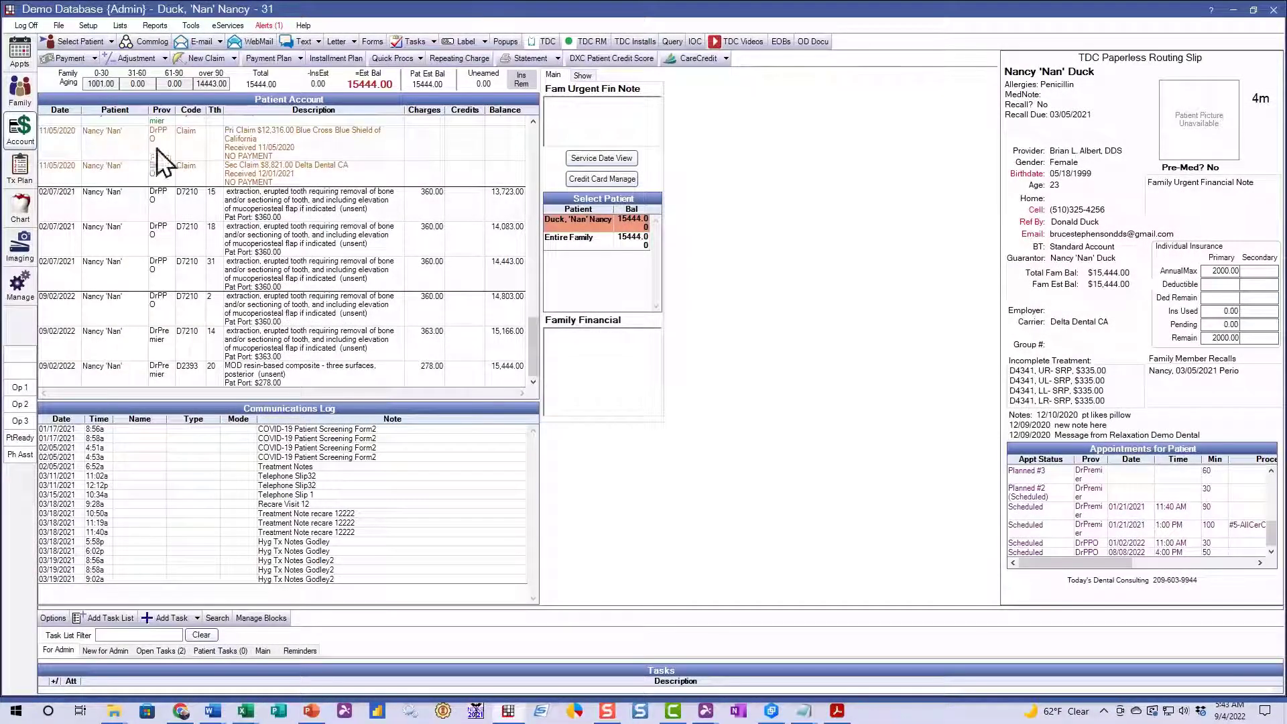
Open the Electronic Health Record Setup window from Setup > Advanced Setup > EHR.
left_click(93, 28)
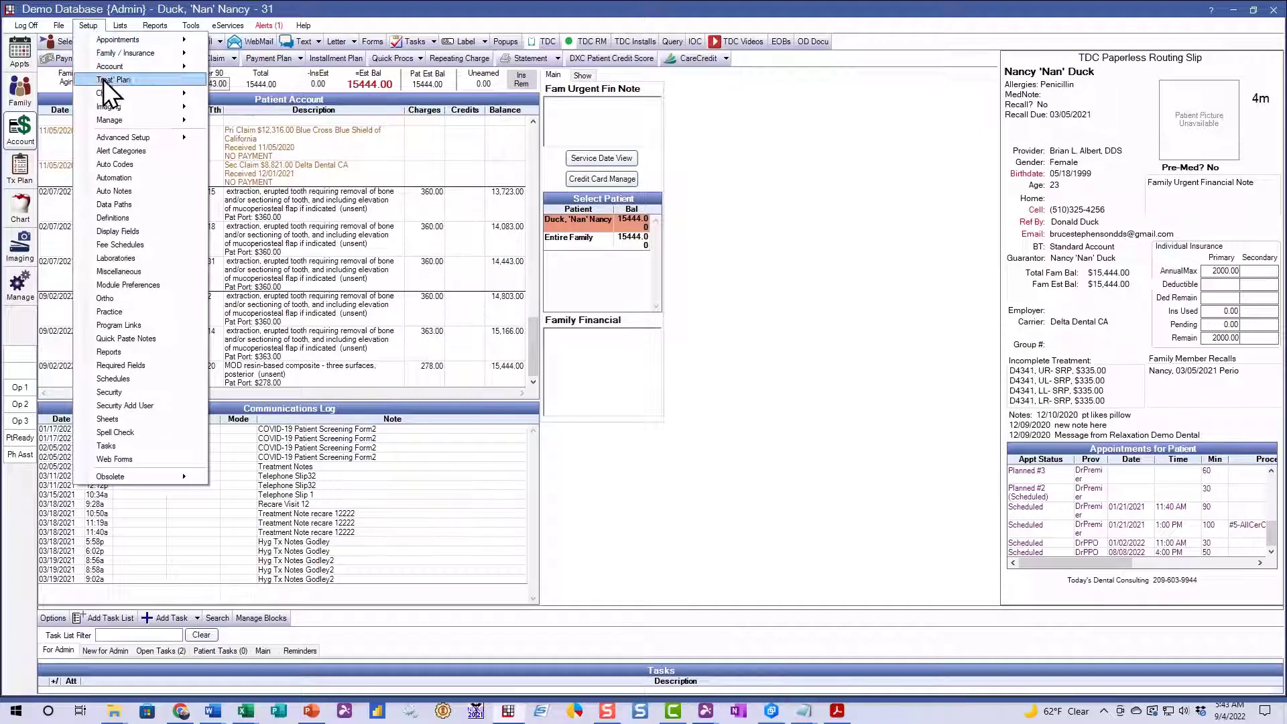
mouse_move(103, 92)
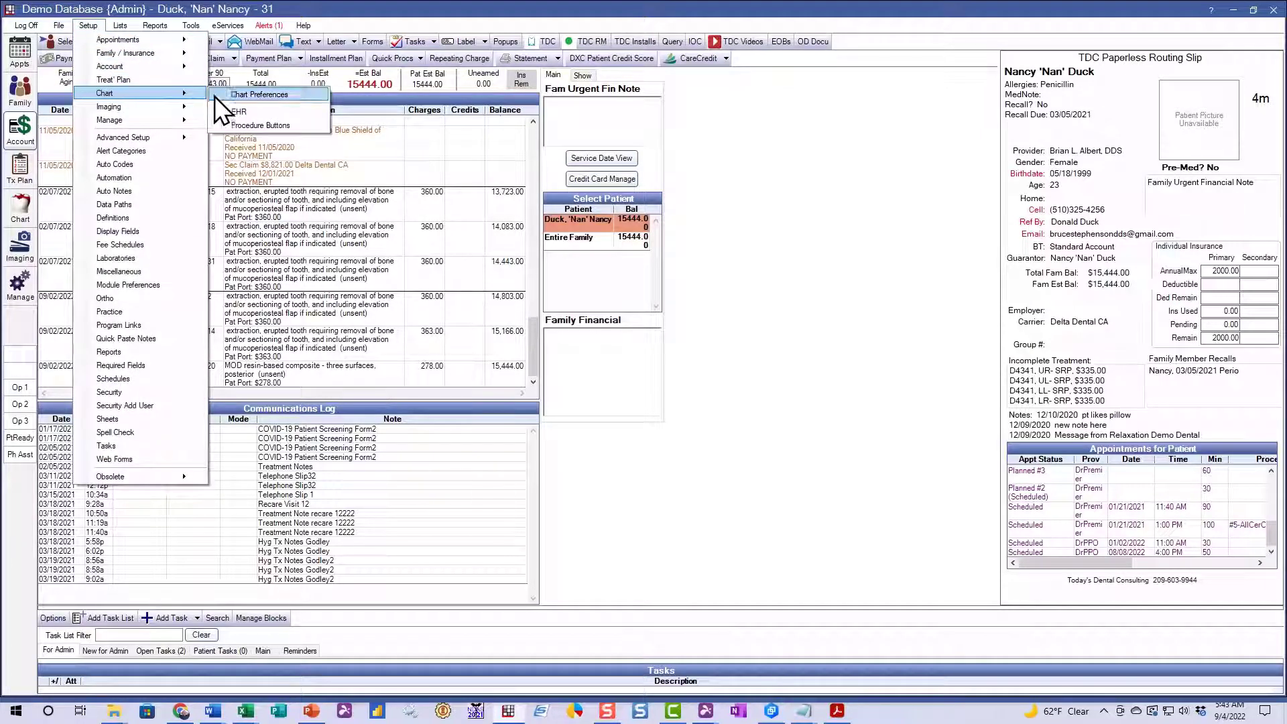
left_click(252, 115)
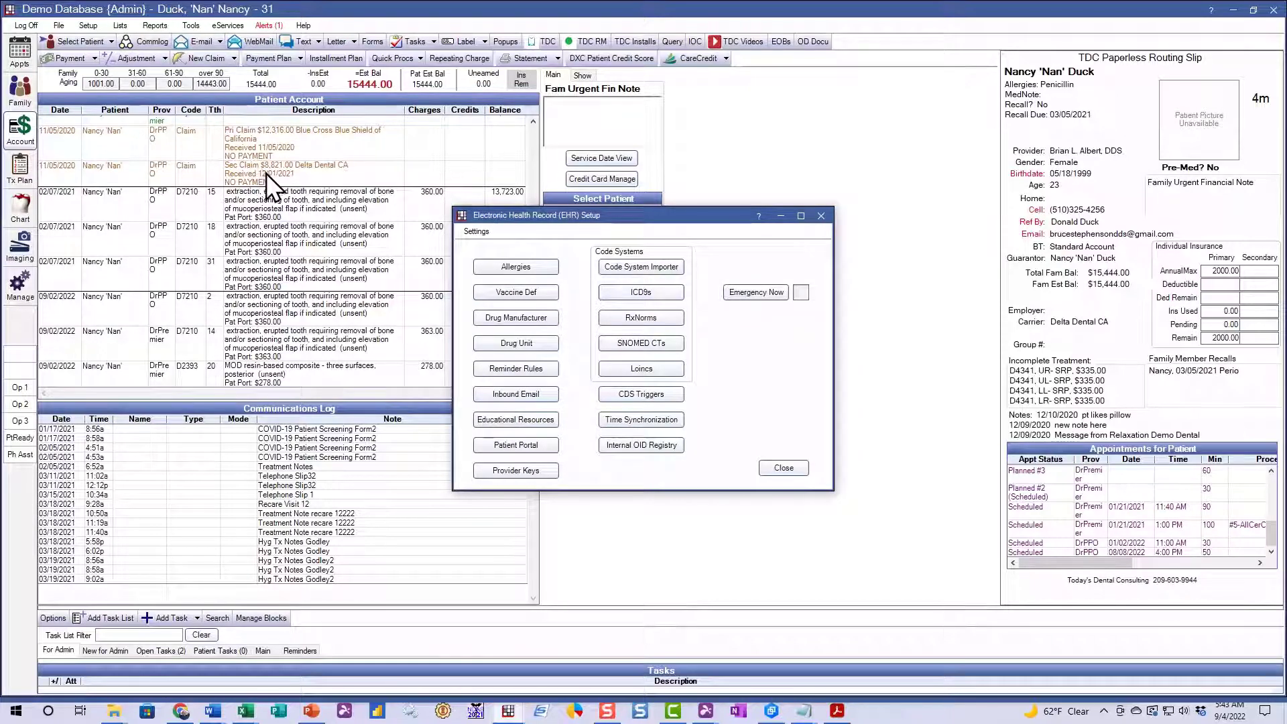
Download and import the ICD10CM code system with the Code System Importer.
left_click(633, 266)
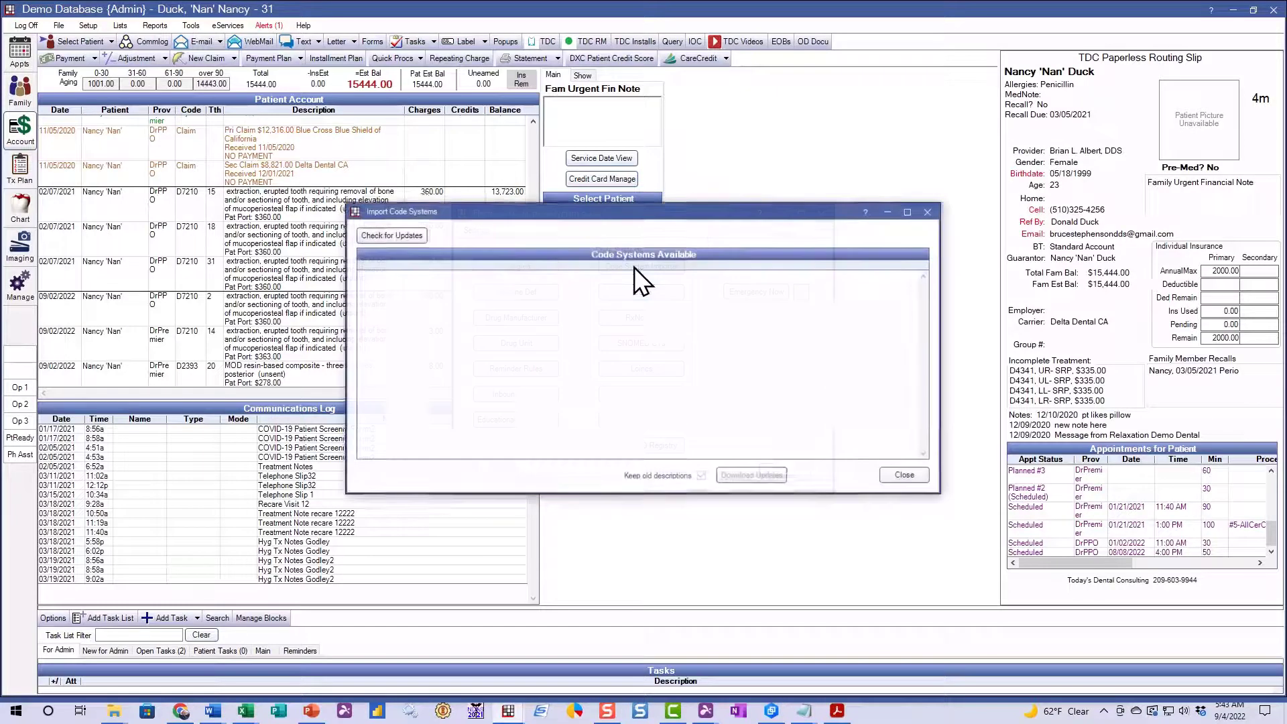
left_click(411, 236)
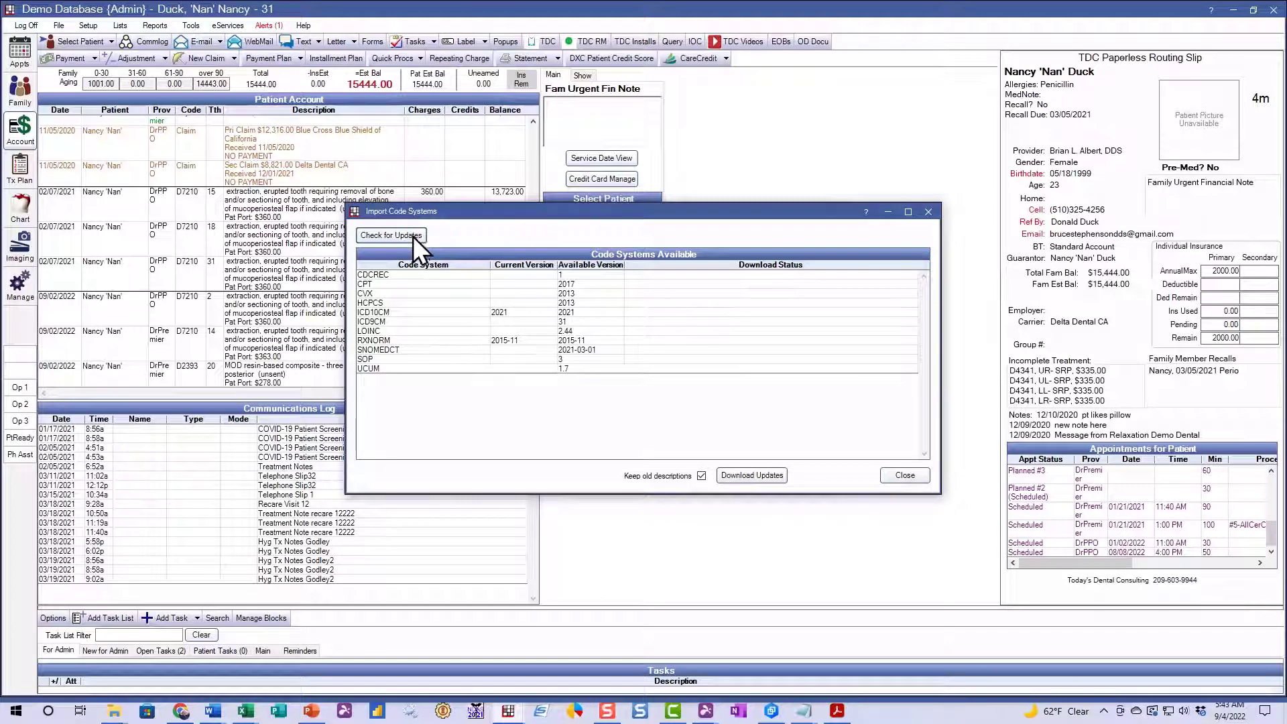
left_click(387, 314)
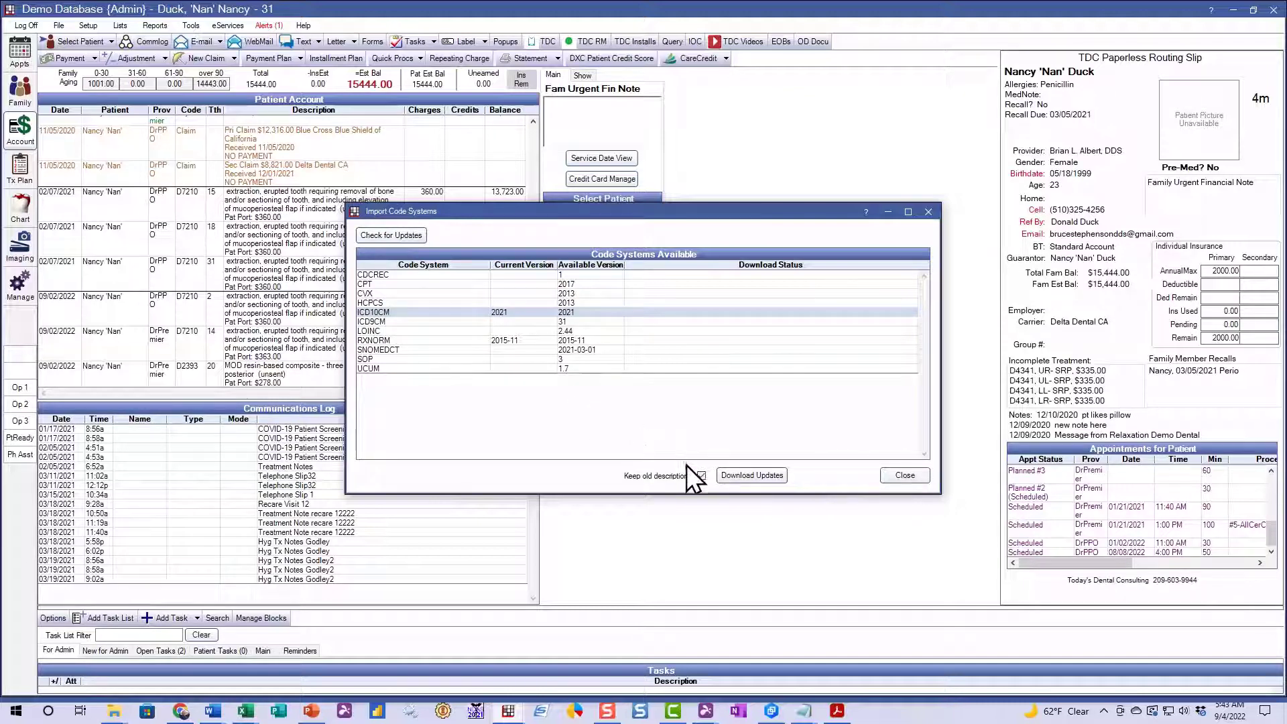
left_click(734, 473)
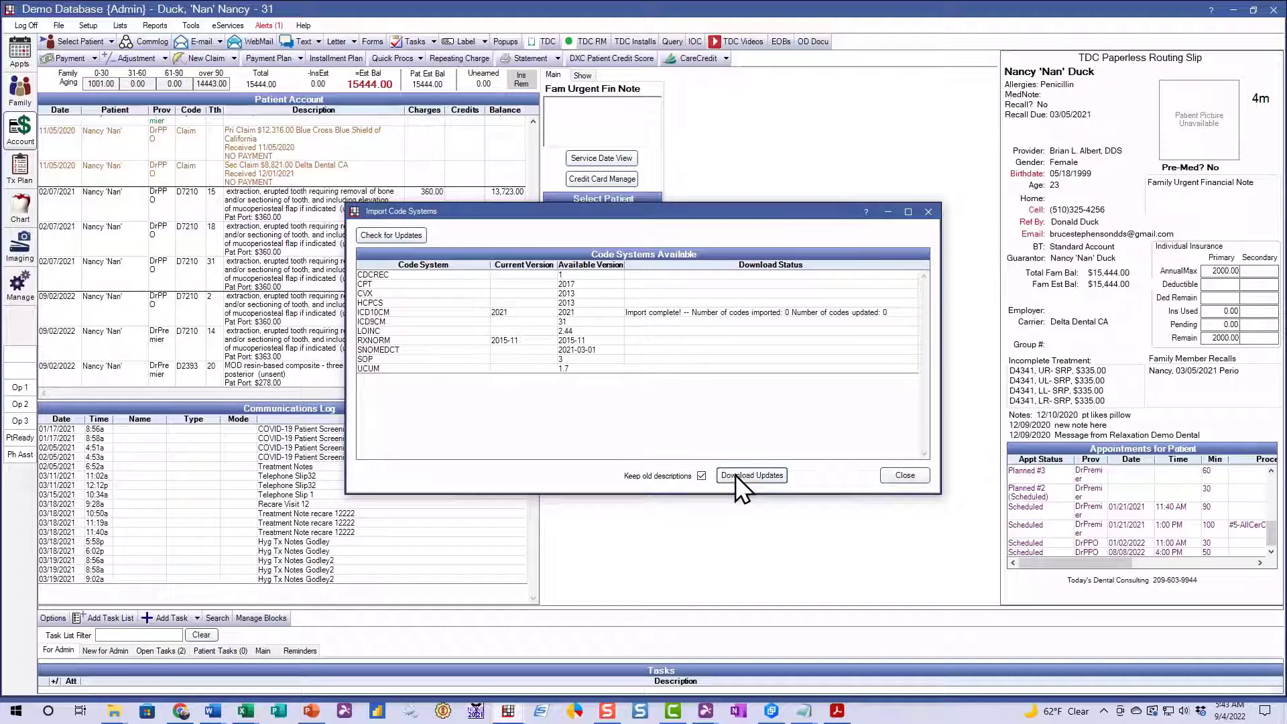
left_click(898, 475)
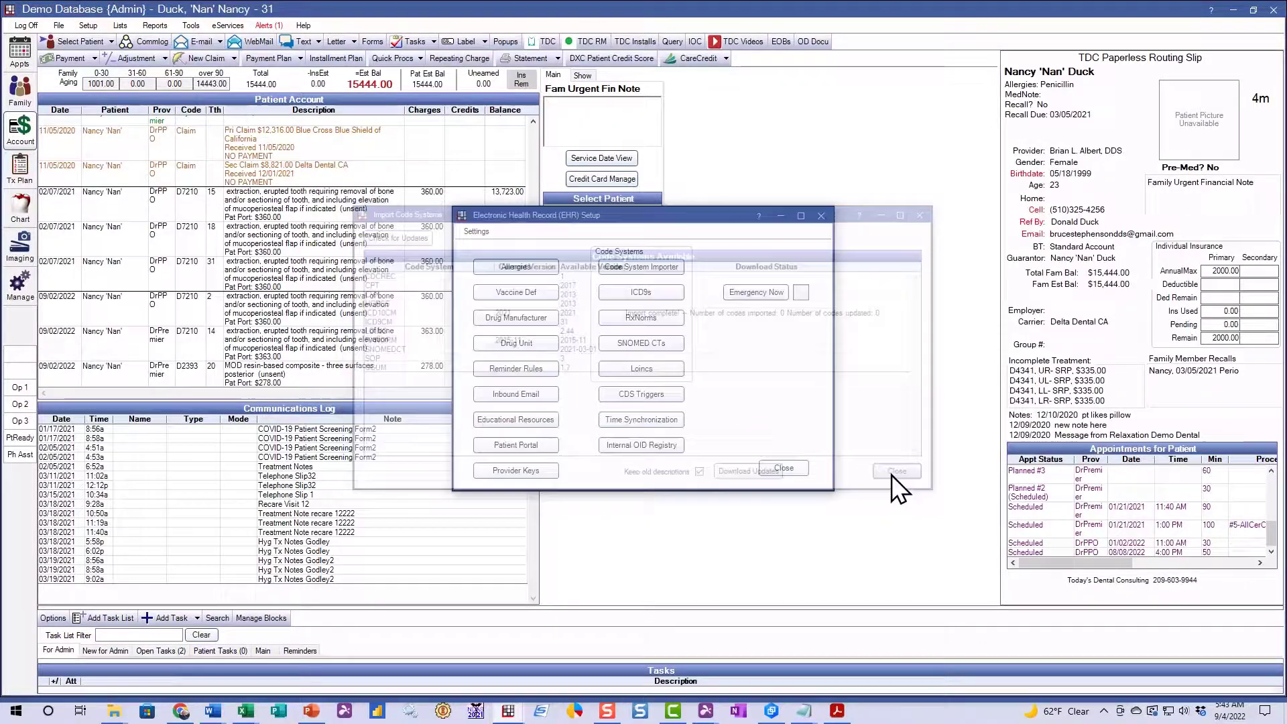
Close EHR Setup and make Emdeon Medical the default medical clearinghouse.
left_click(799, 470)
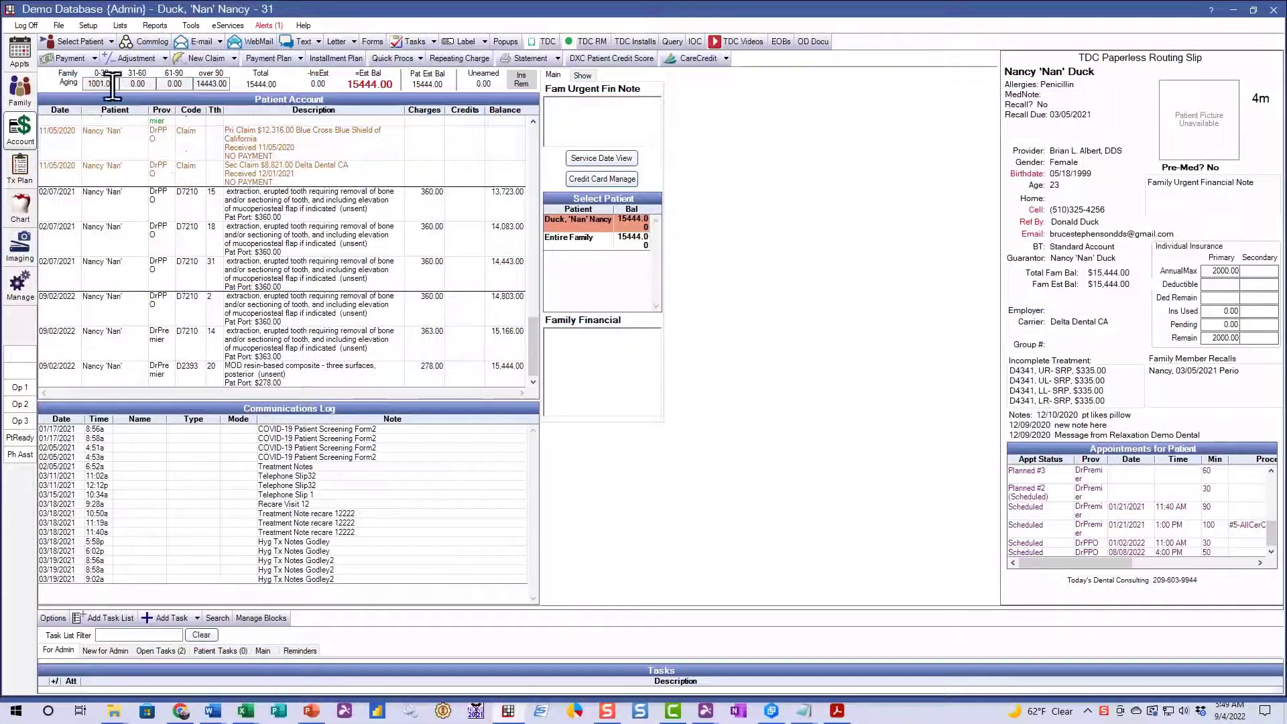
left_click(91, 27)
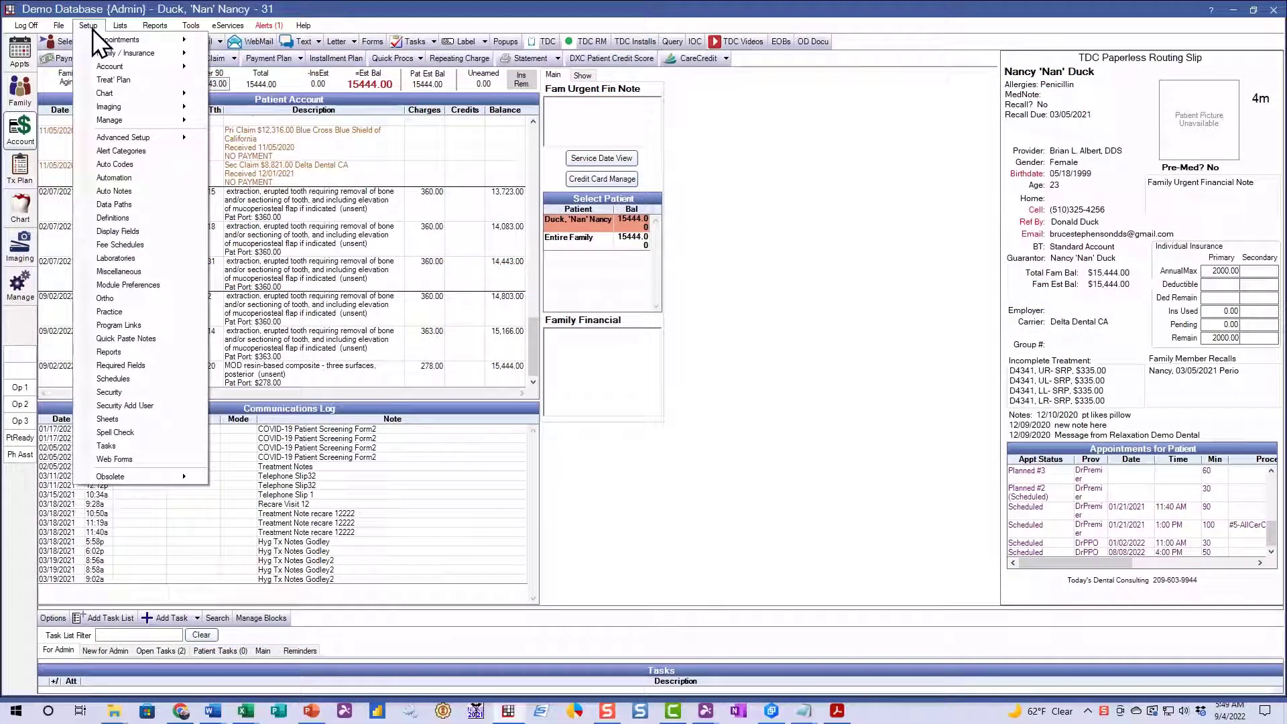
mouse_move(102, 54)
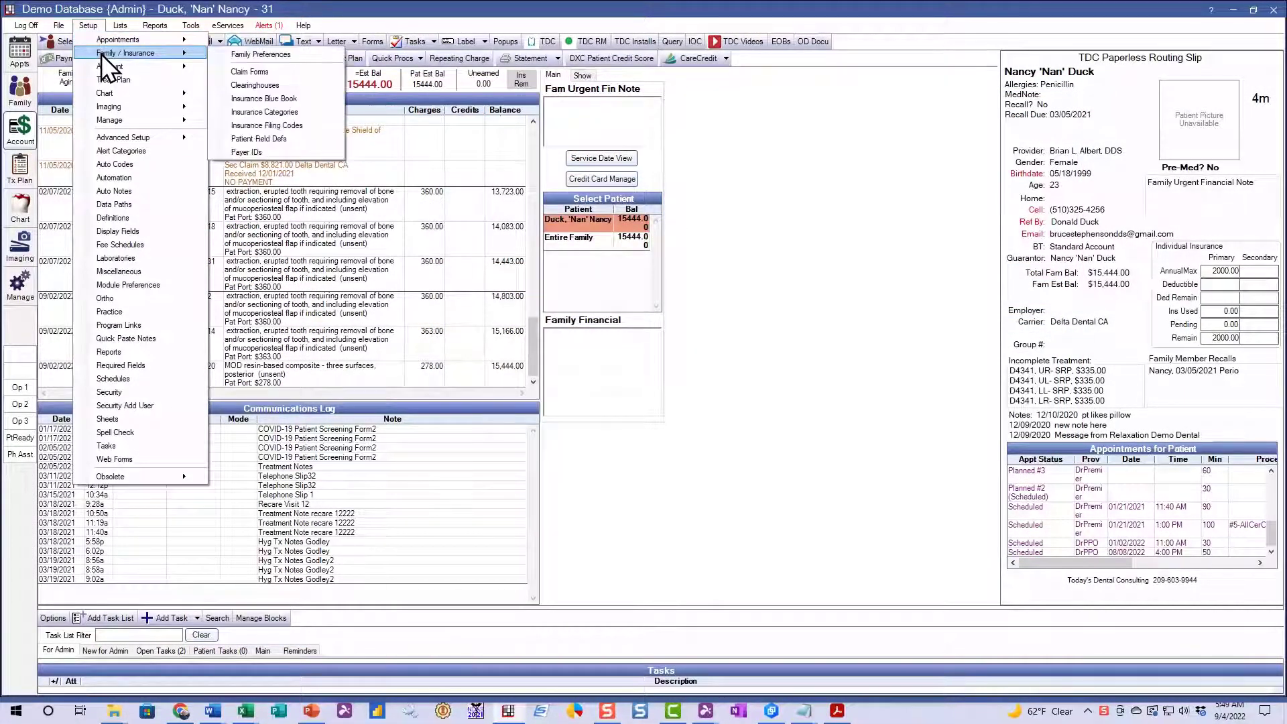
left_click(247, 86)
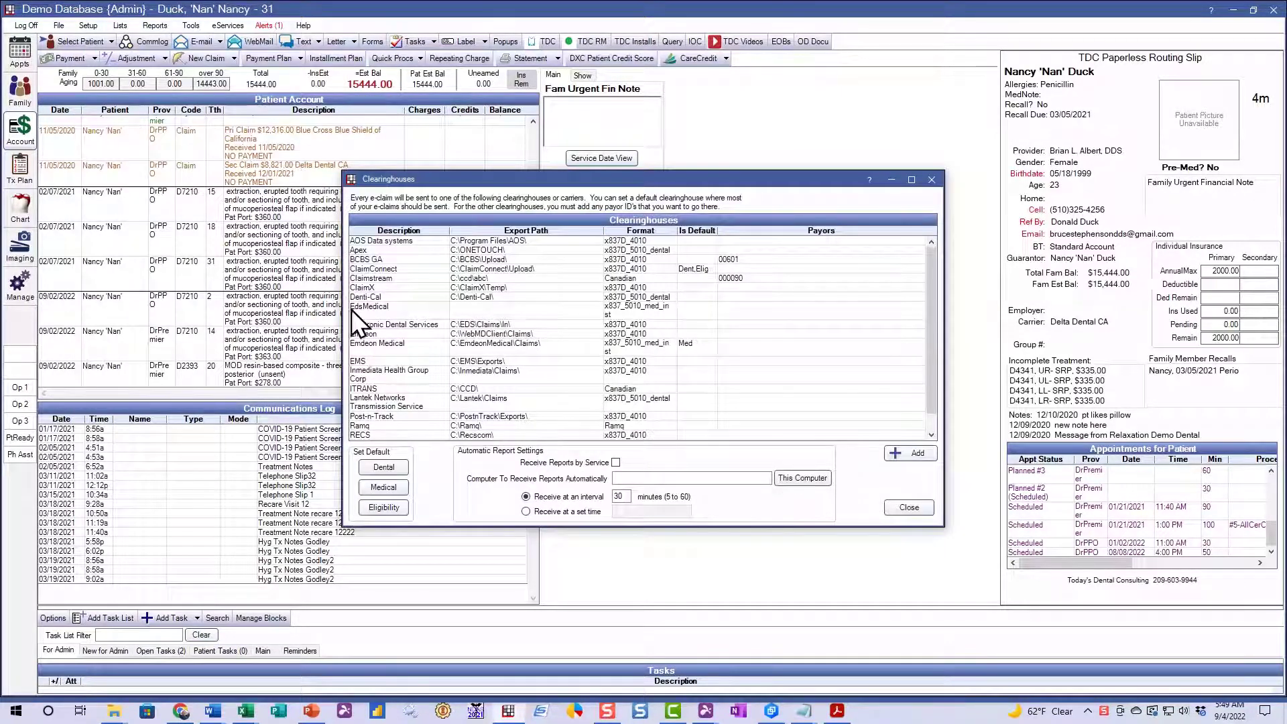
left_click(379, 348)
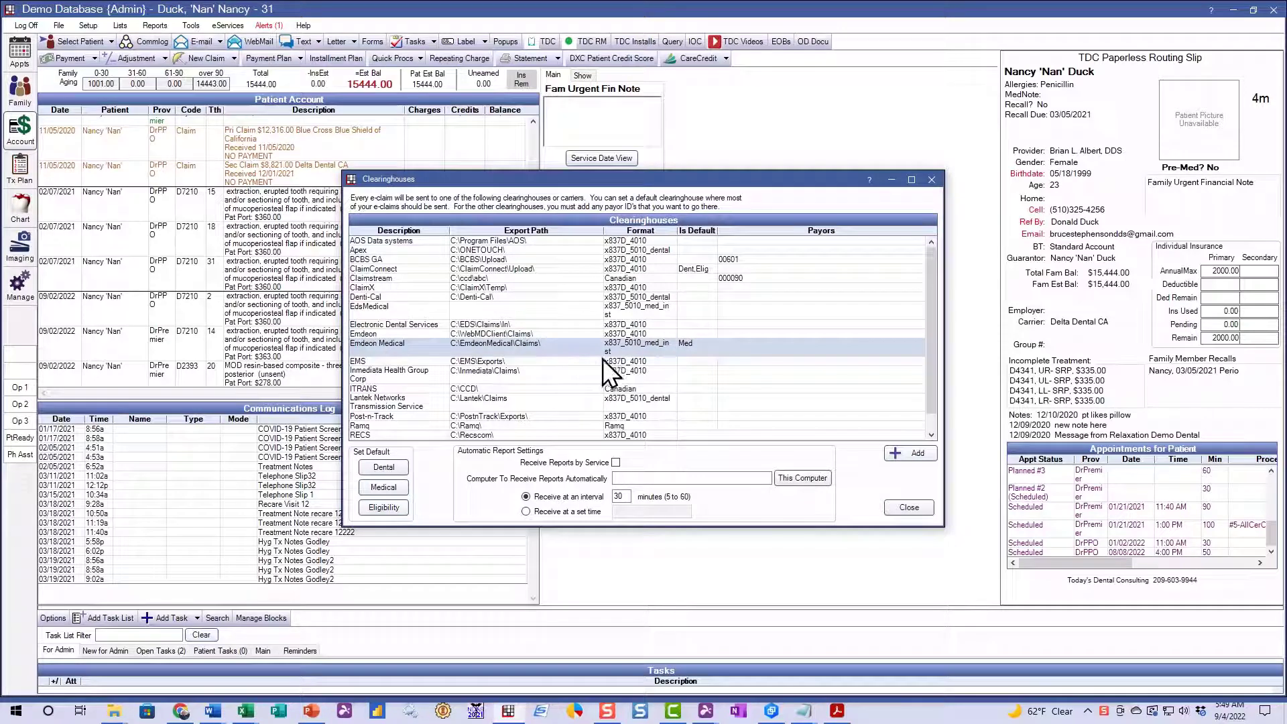
left_click(394, 489)
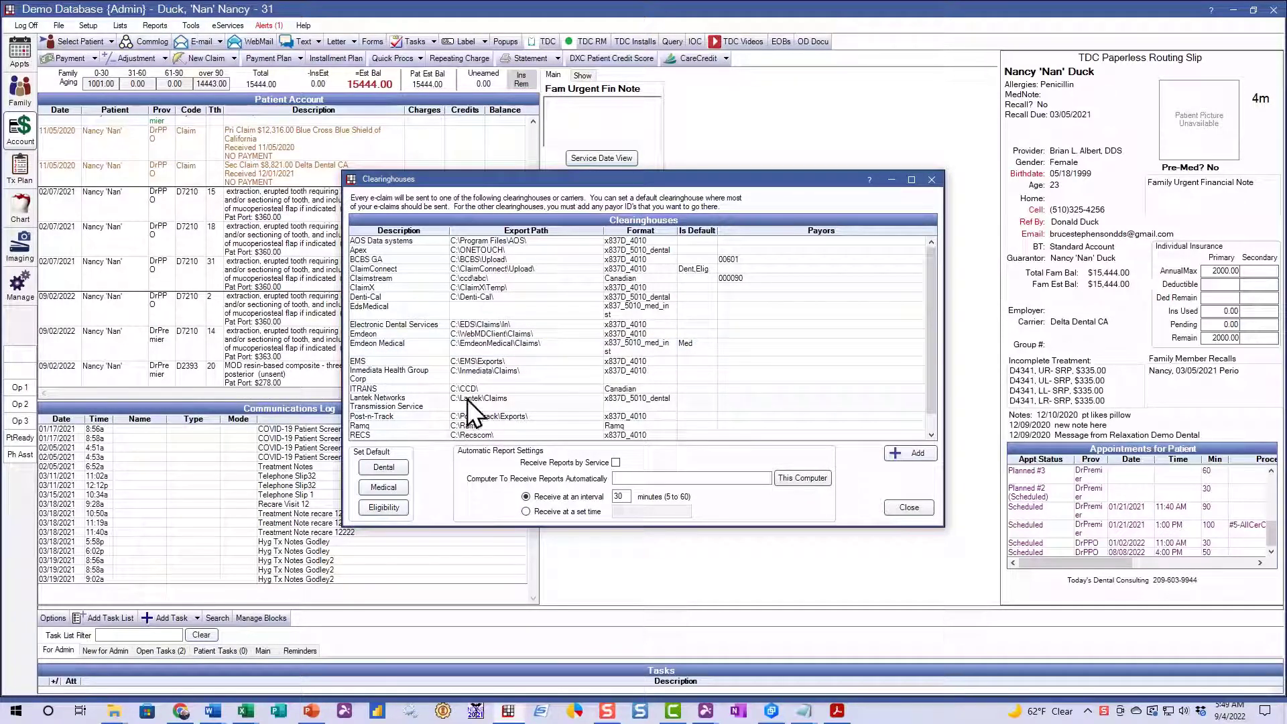
left_click(890, 508)
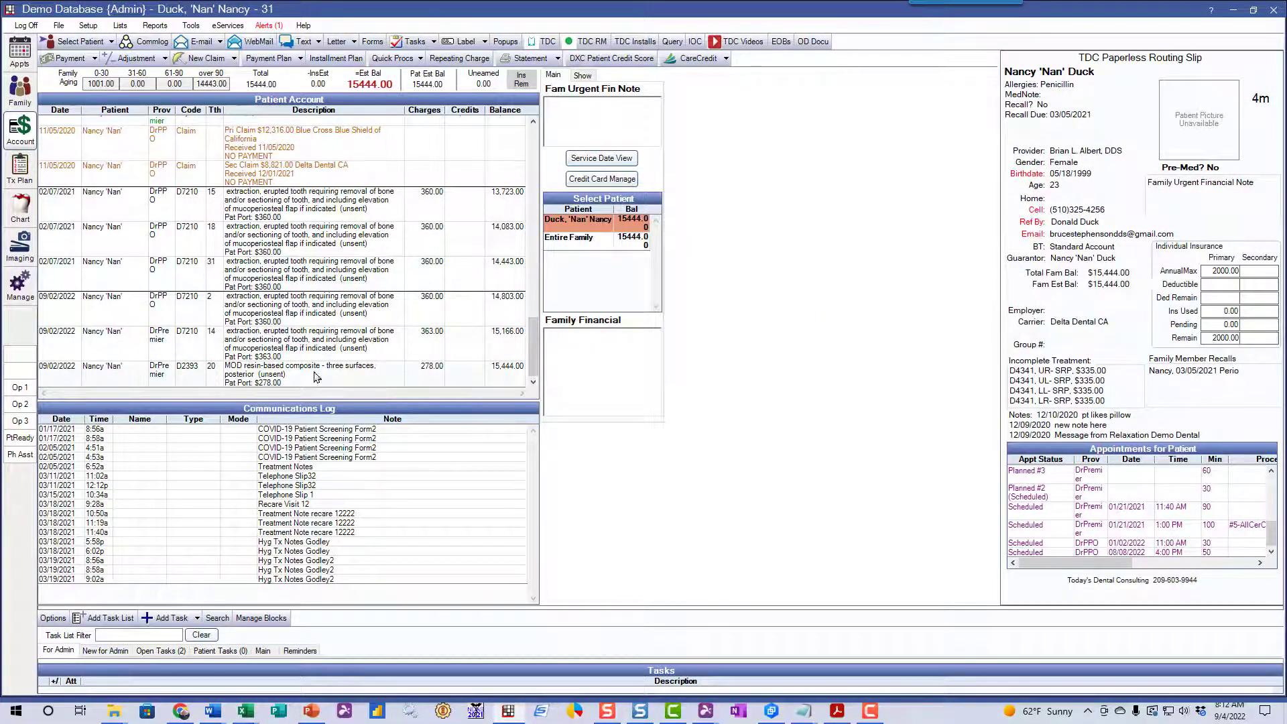
Search ICD-10 codes for 'caries' for the D2393 procedure's first diagnosis code.
double_click(250, 377)
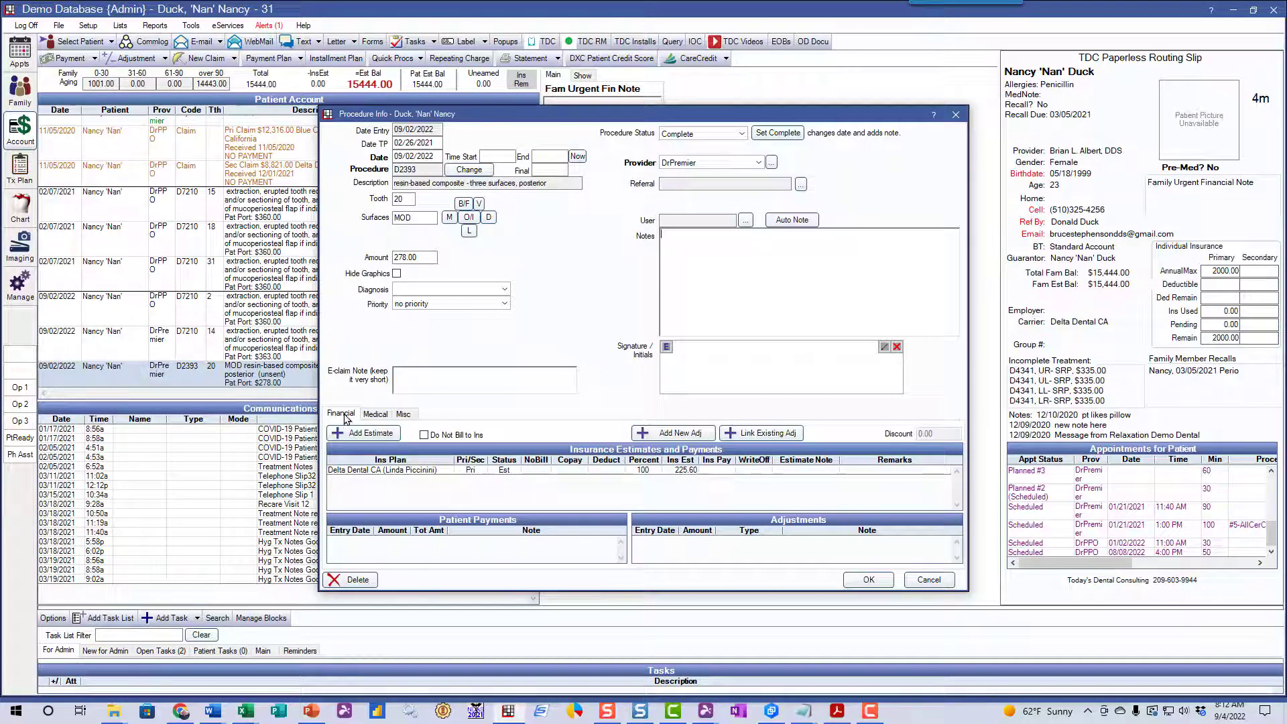
left_click(379, 416)
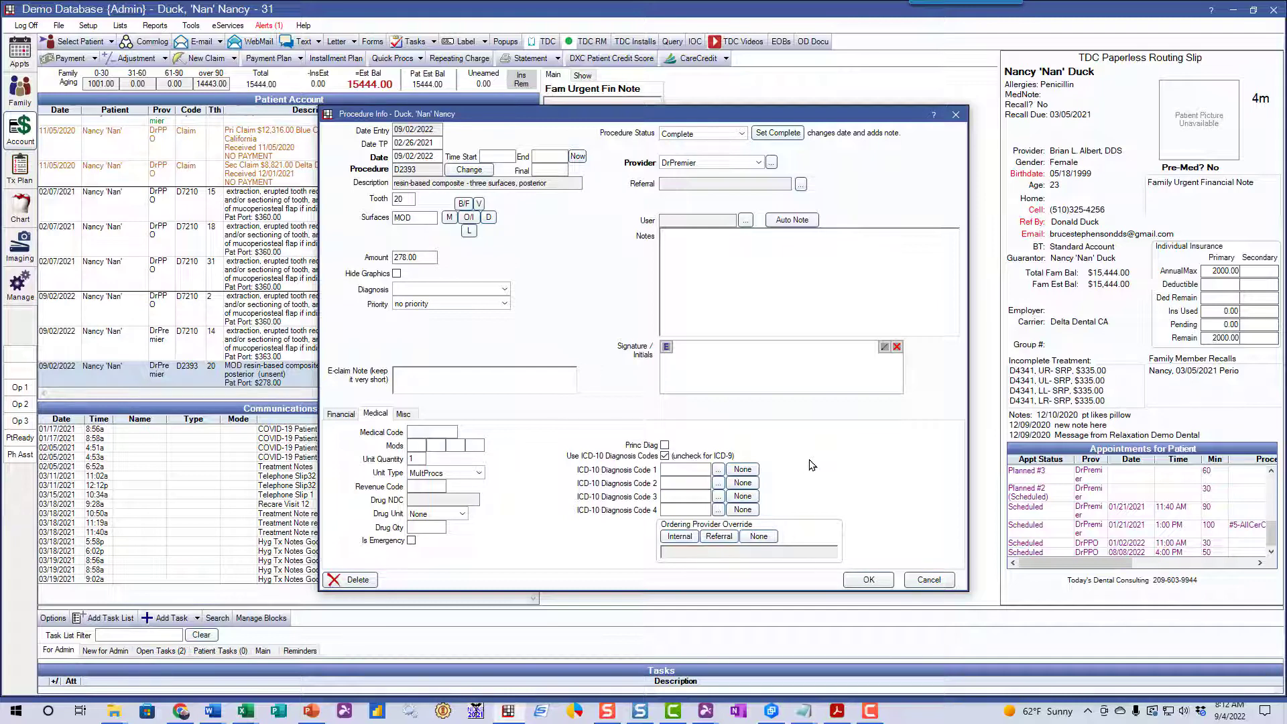
left_click(718, 470)
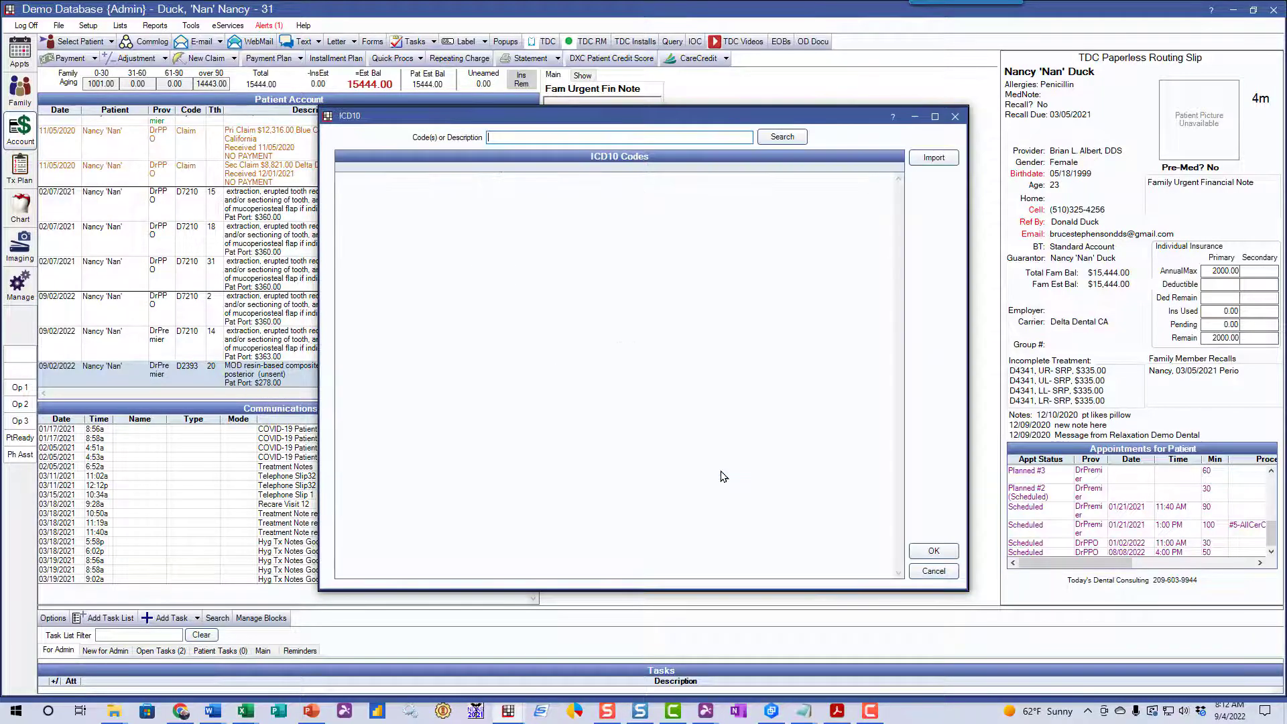
left_click(517, 137)
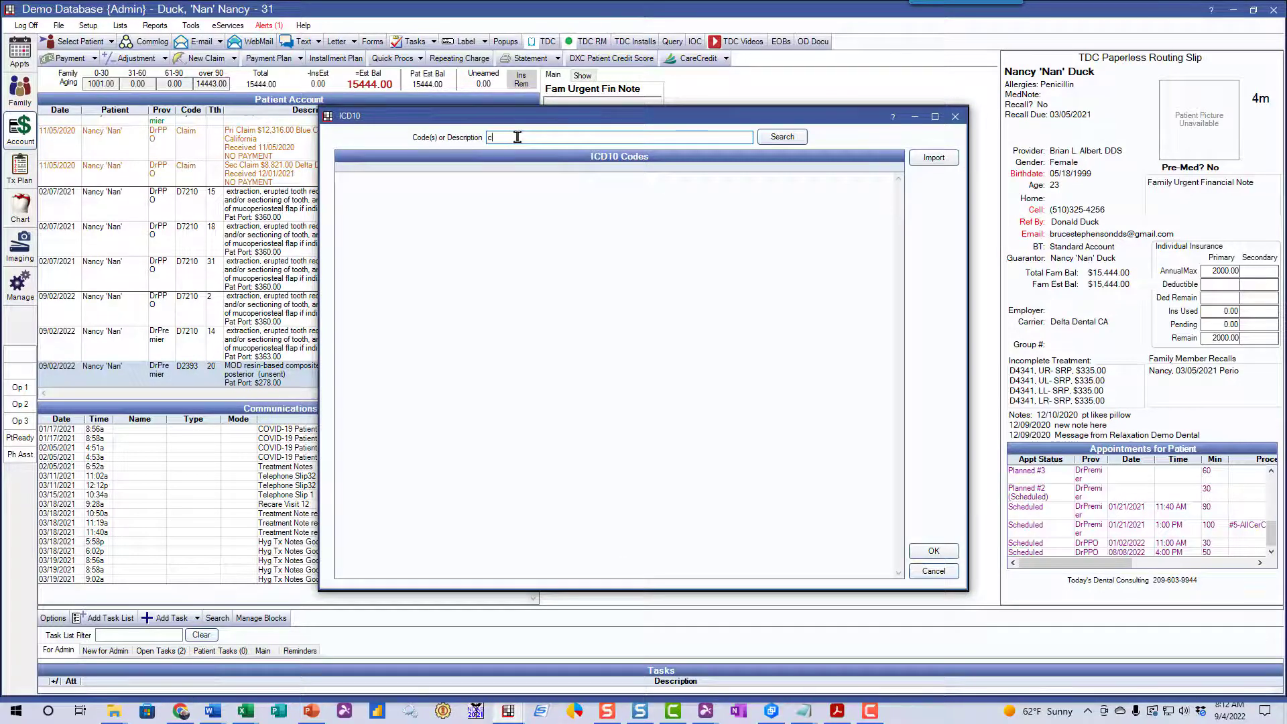
key("BackSpace")
type("caries")
left_click(782, 137)
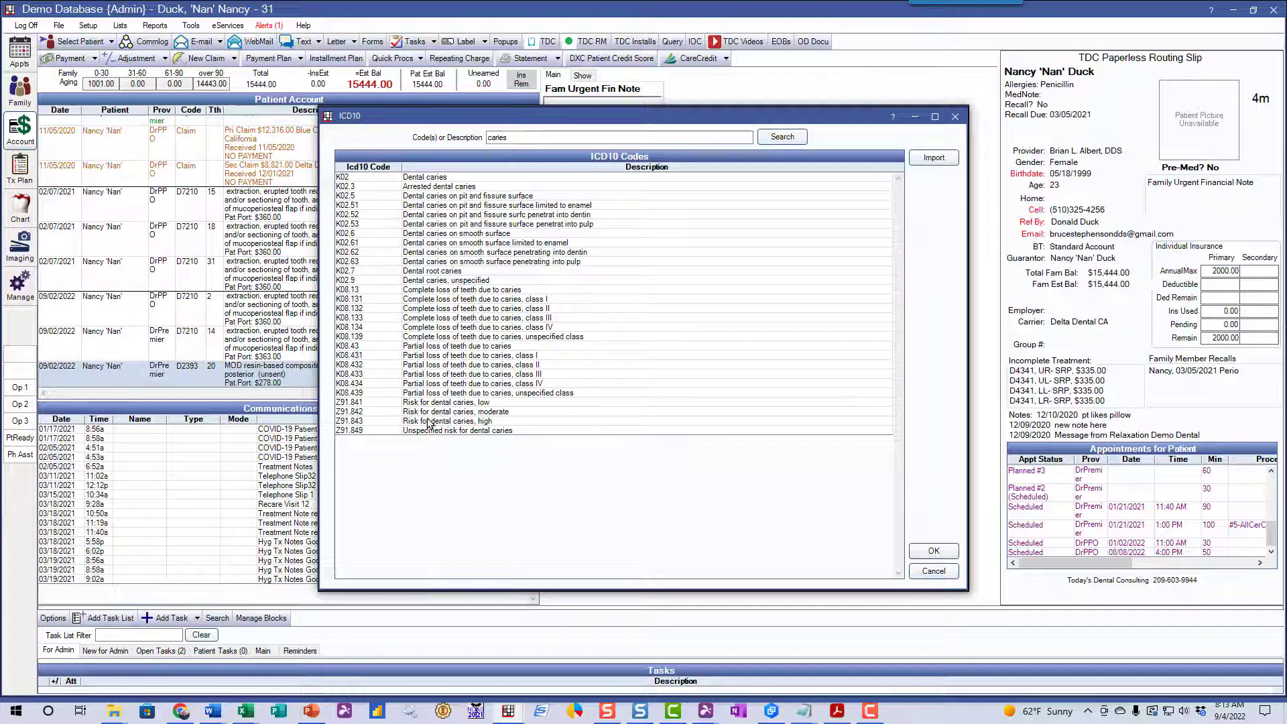
Set K02.62 (caries into dentin) as ICD-10 Diagnosis Code 1, then look up Code 2.
left_click(433, 263)
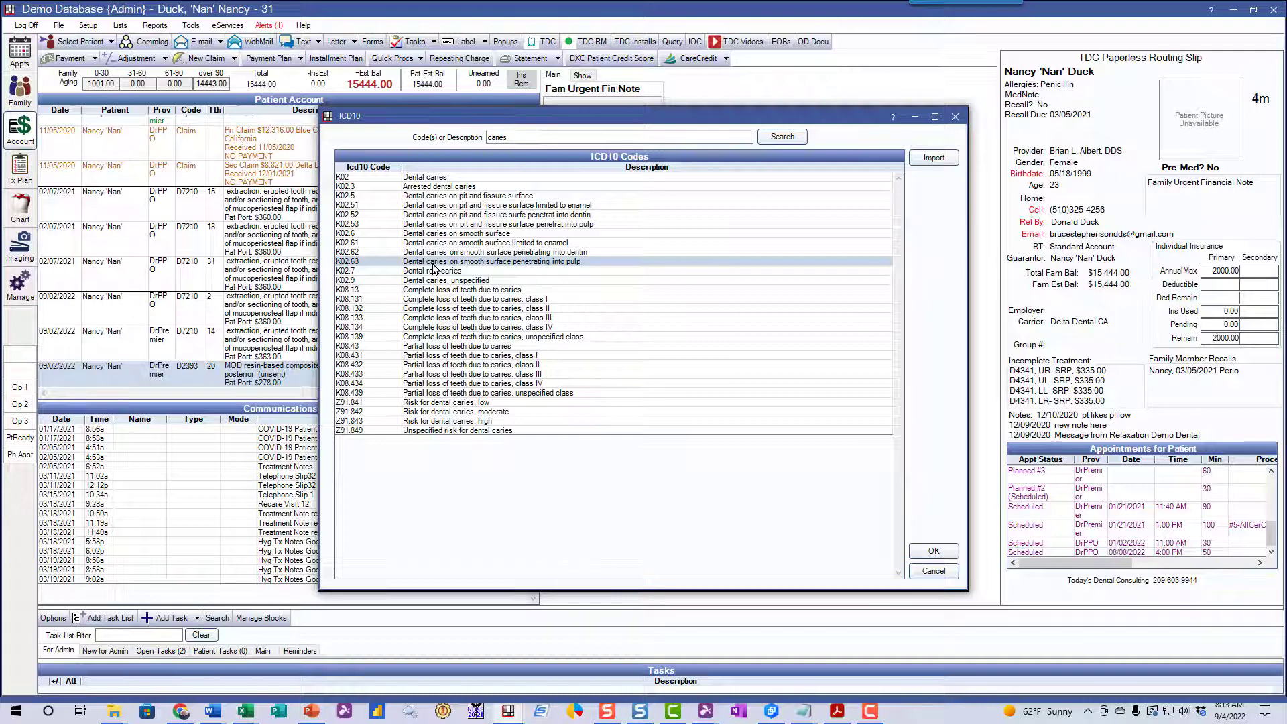
left_click(434, 254)
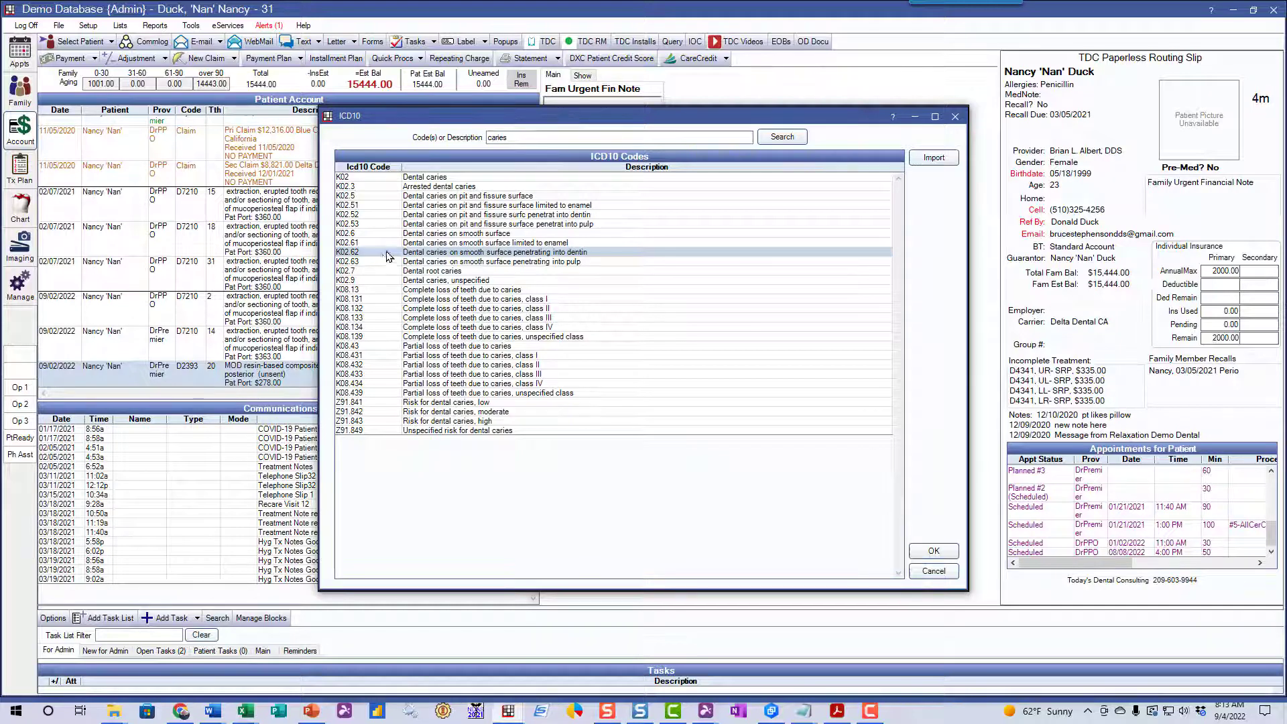
left_click(931, 551)
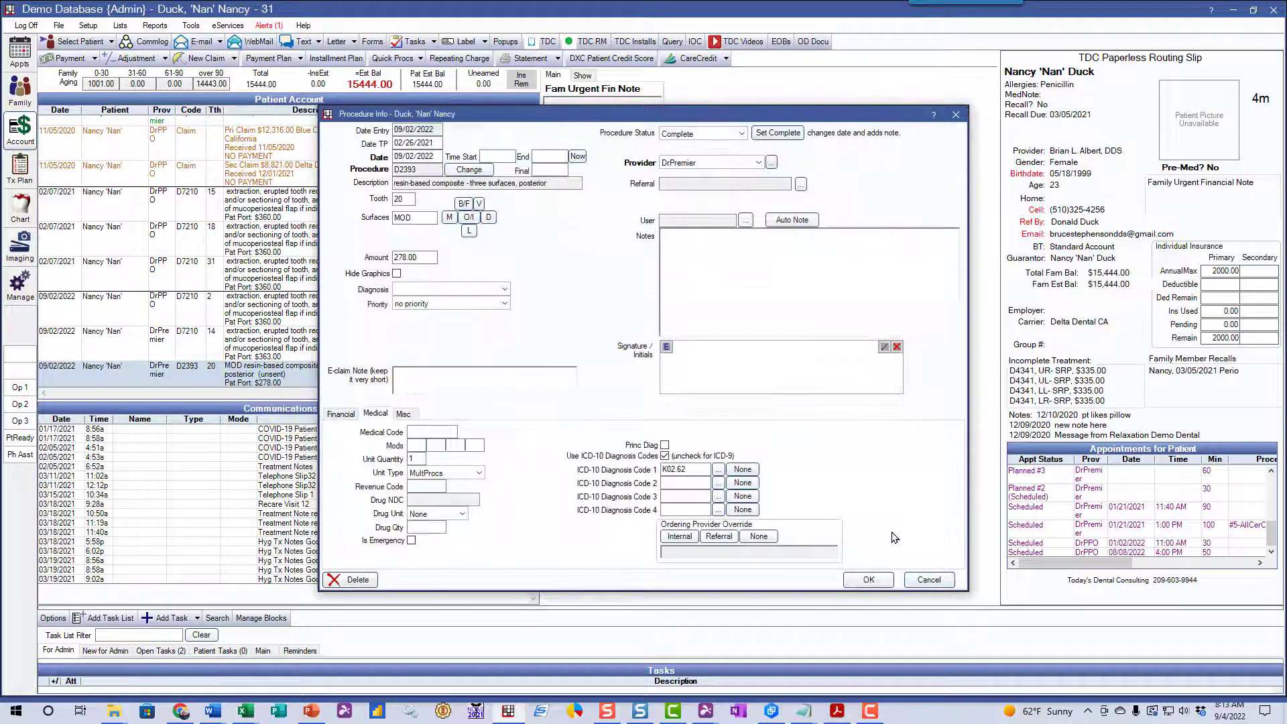
left_click(718, 483)
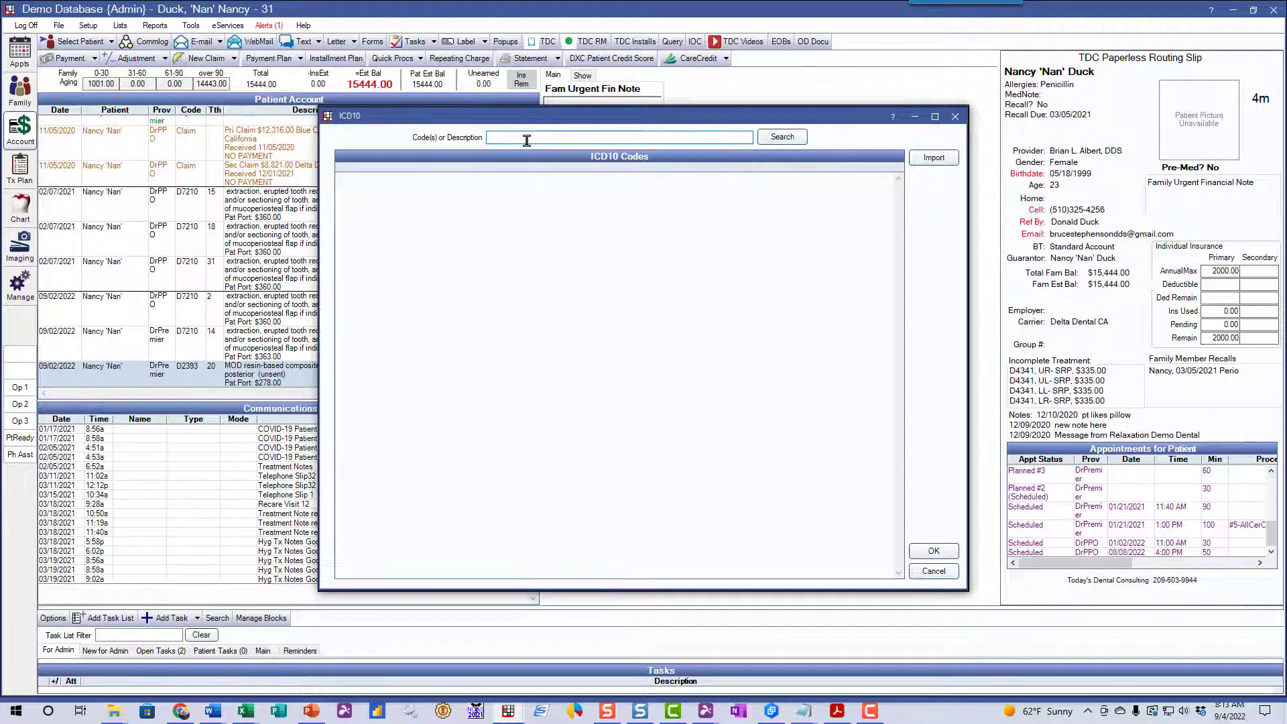
Search 'periodontal' and set K05 Gingivitis and periodontal diseases as Diagnosis Code 2.
type("periodontal")
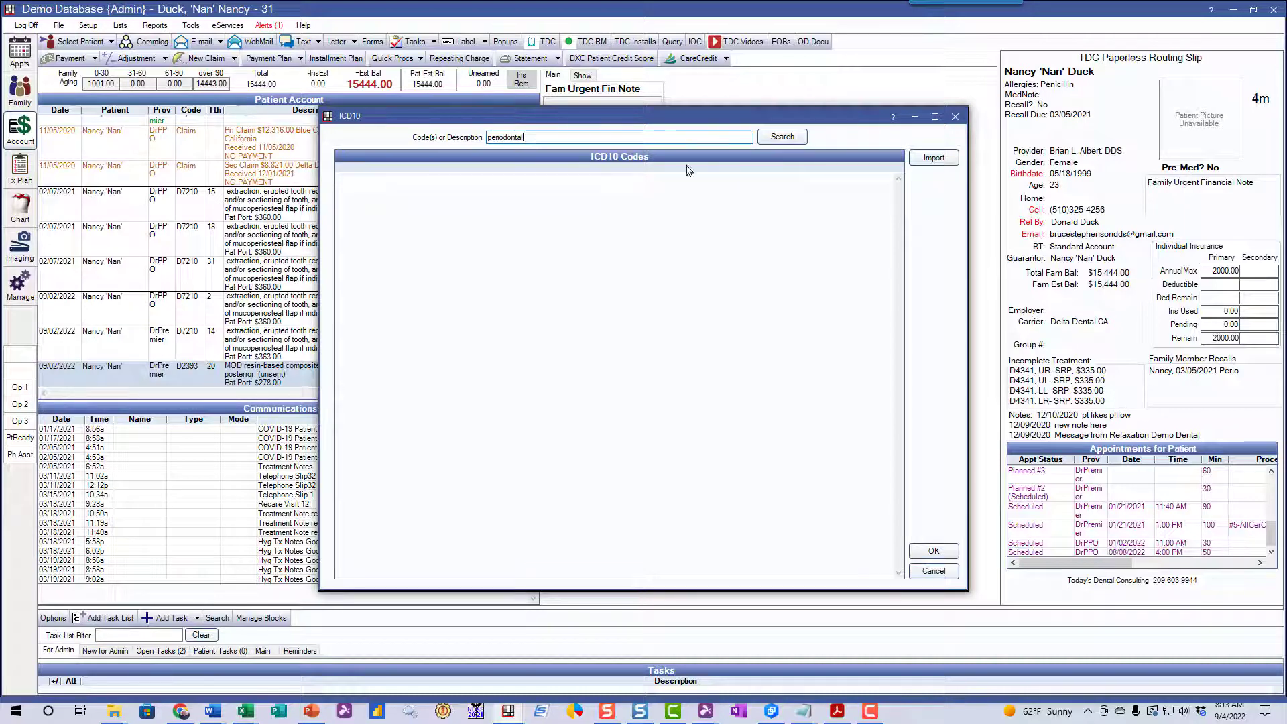
left_click(779, 138)
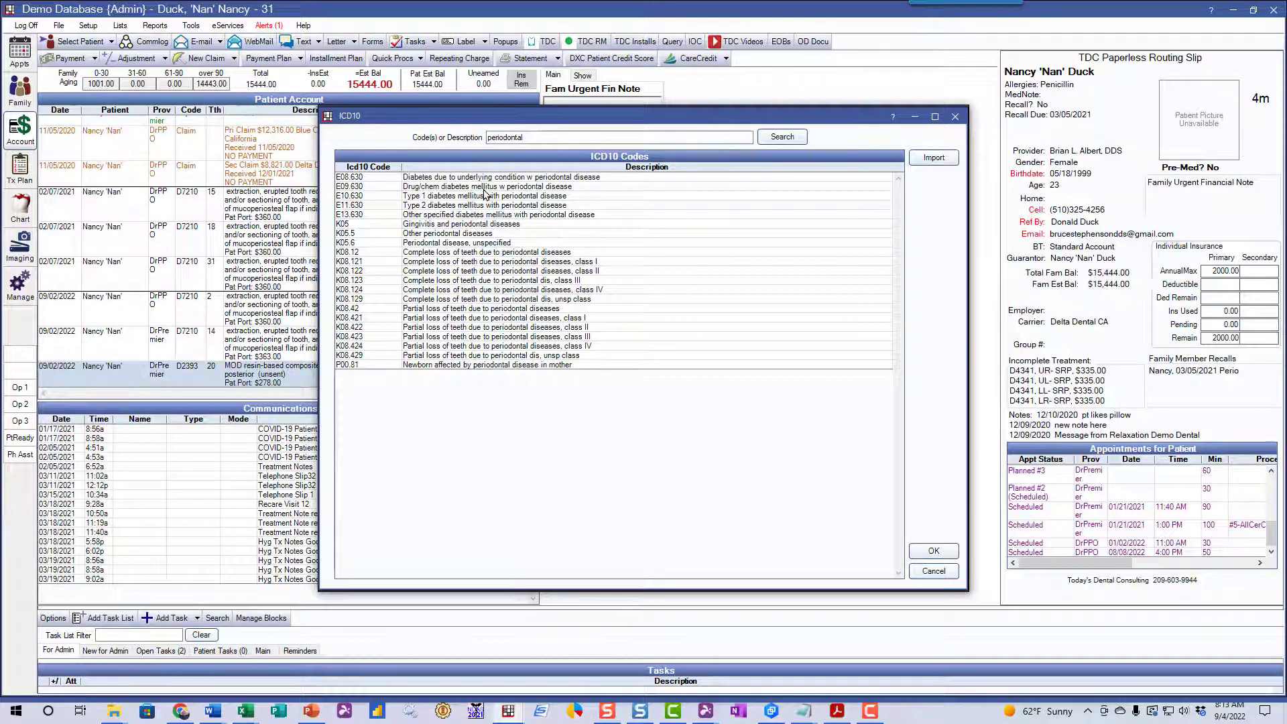
left_click(486, 225)
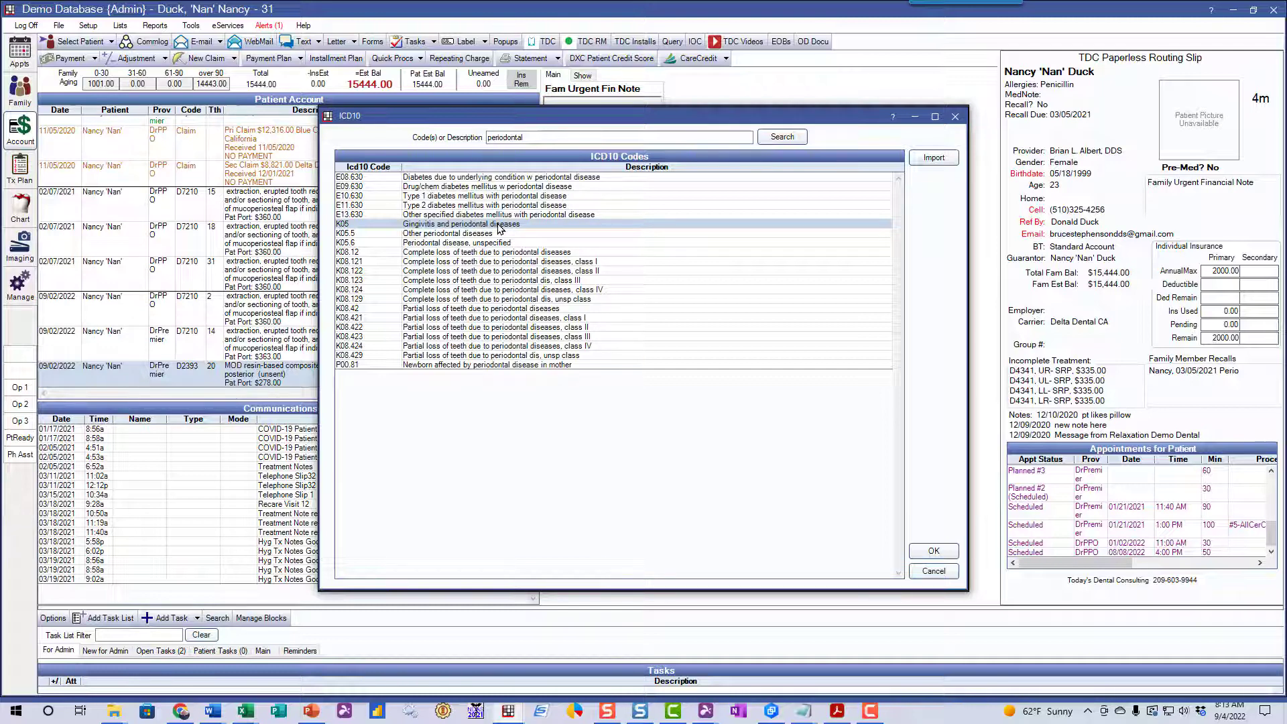
left_click(922, 551)
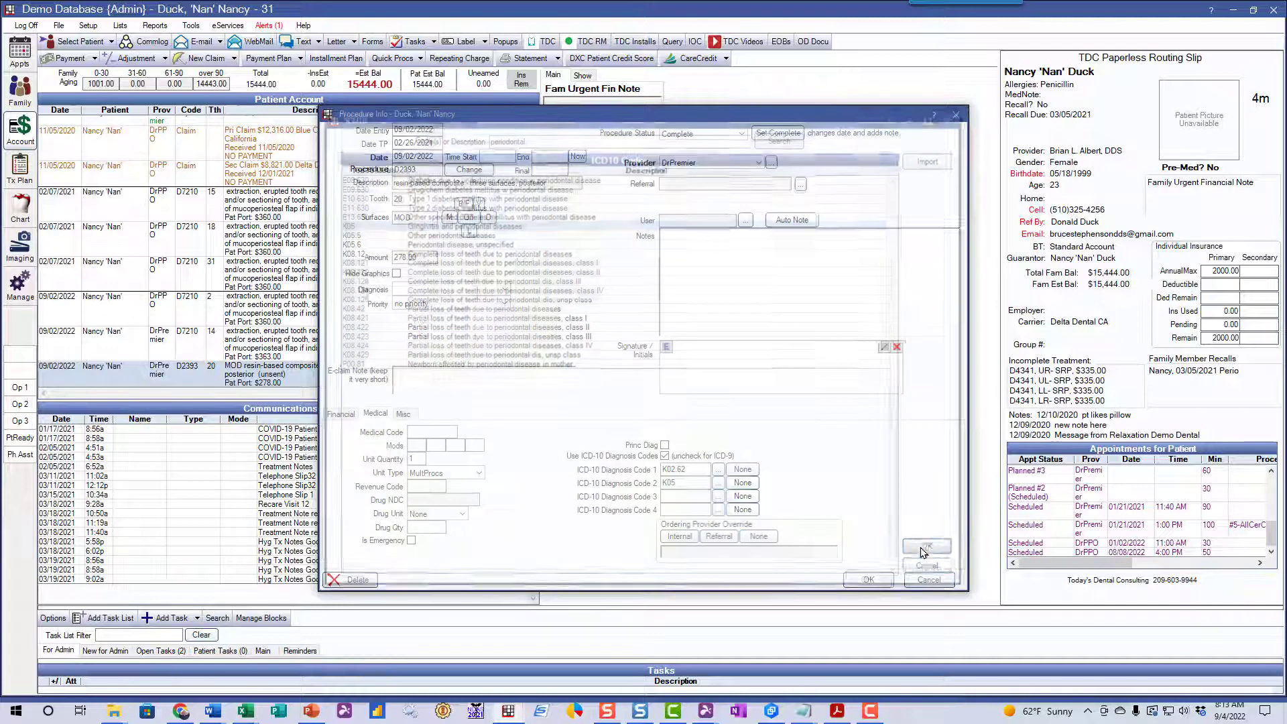